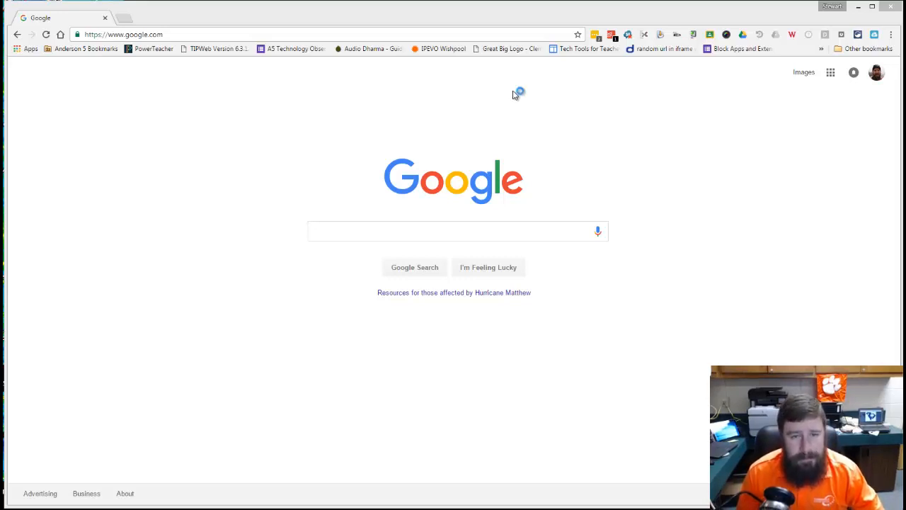
# - Open the blendspace.com website
pyautogui.click(484, 37)
pyautogui.write('blen')
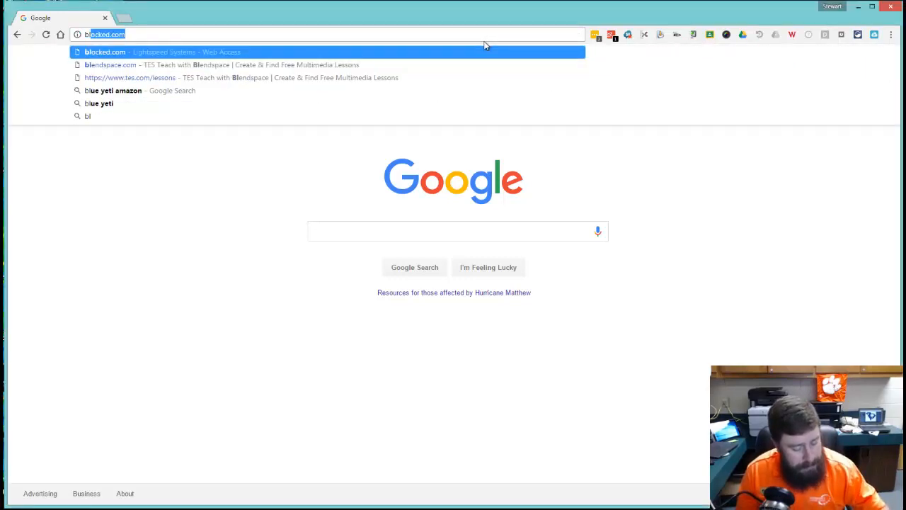
pyautogui.write('dspace')
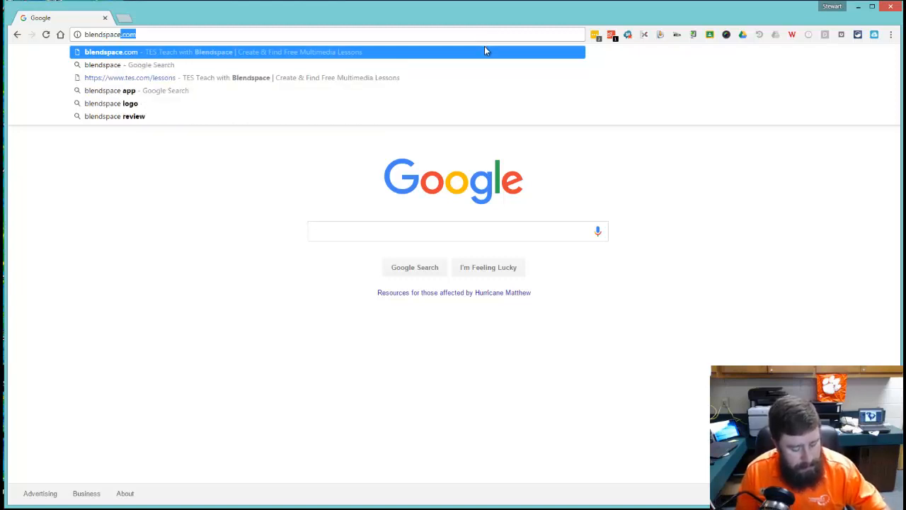
pyautogui.press('Return')
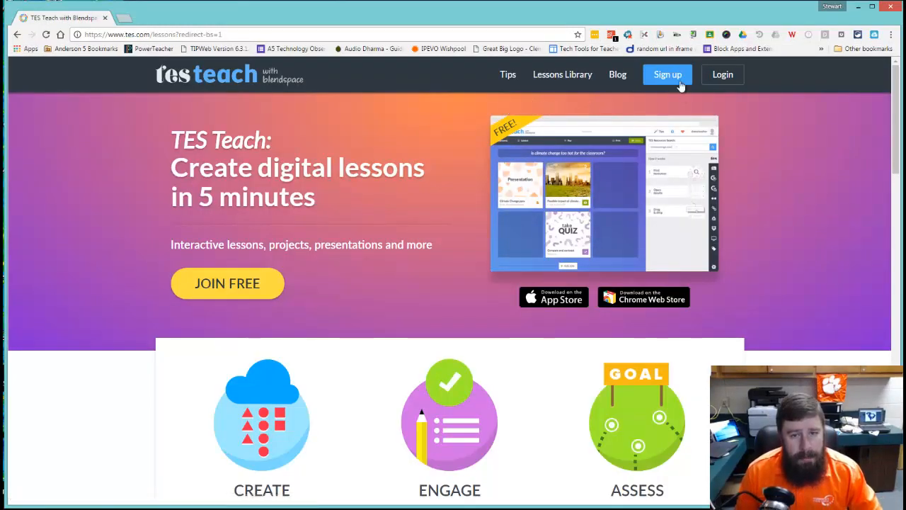
# - Log in with Google using the first listed account
pyautogui.click(732, 77)
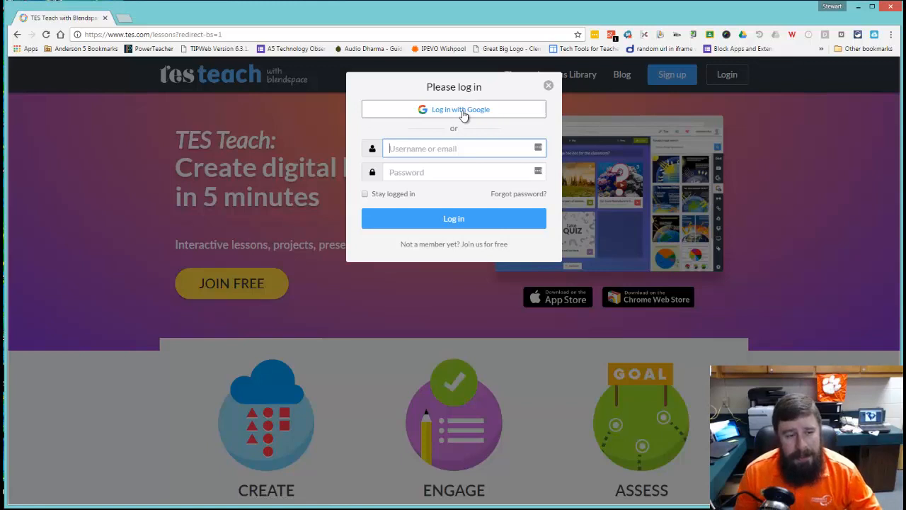
pyautogui.click(460, 111)
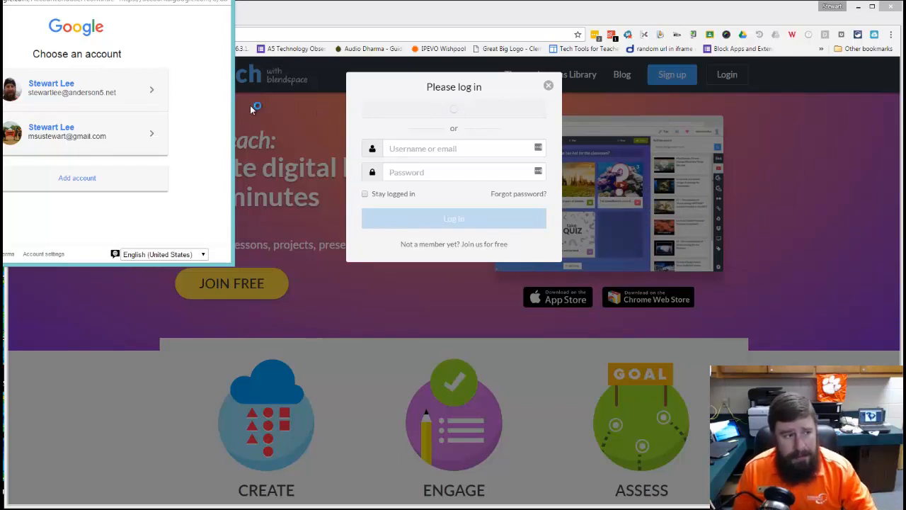
pyautogui.click(72, 91)
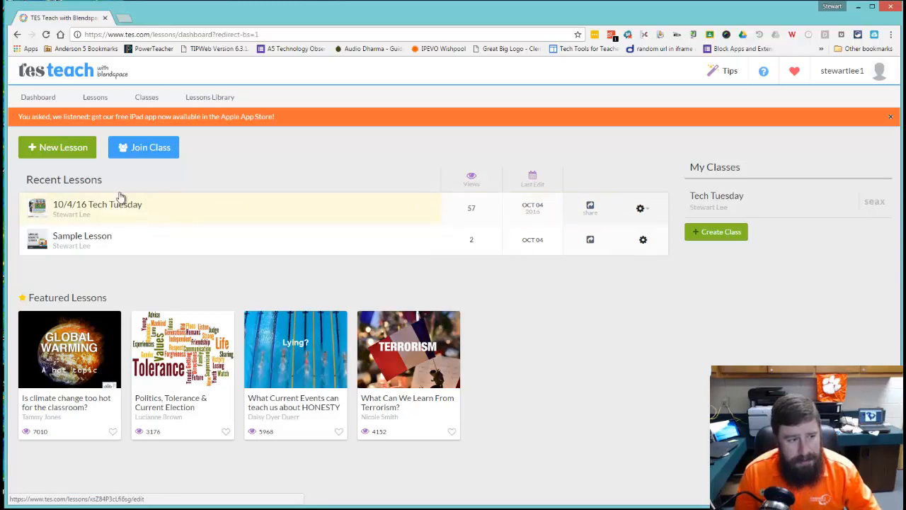
# - Create a new lesson and add a third row of tiles to its grid
pyautogui.click(66, 149)
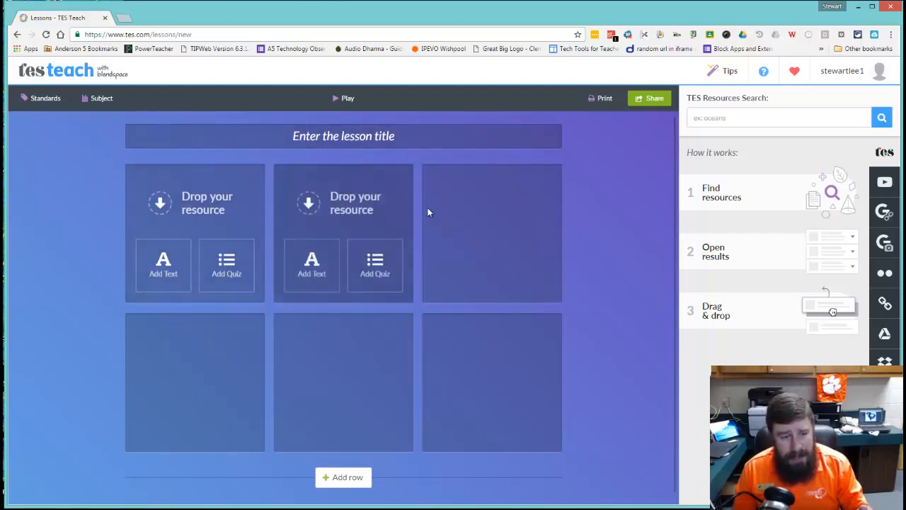
pyautogui.click(347, 478)
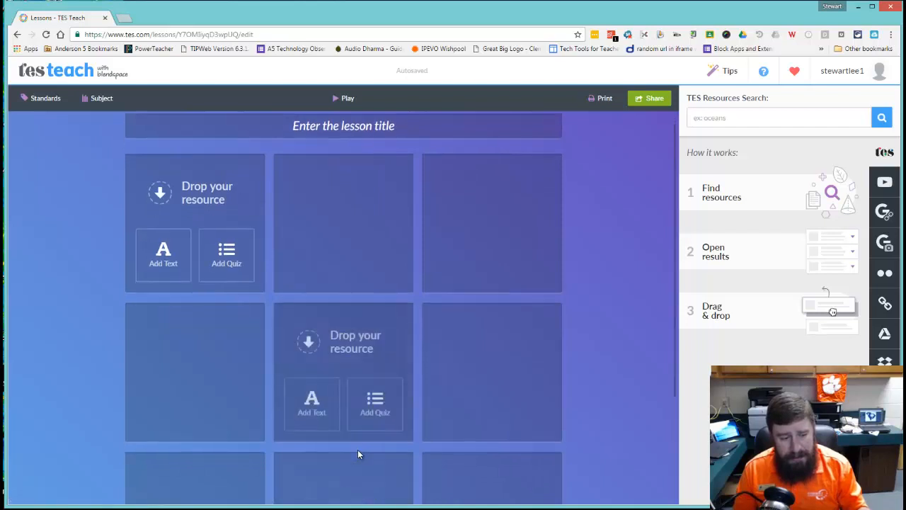
pyautogui.scroll(-2, 358, 449)
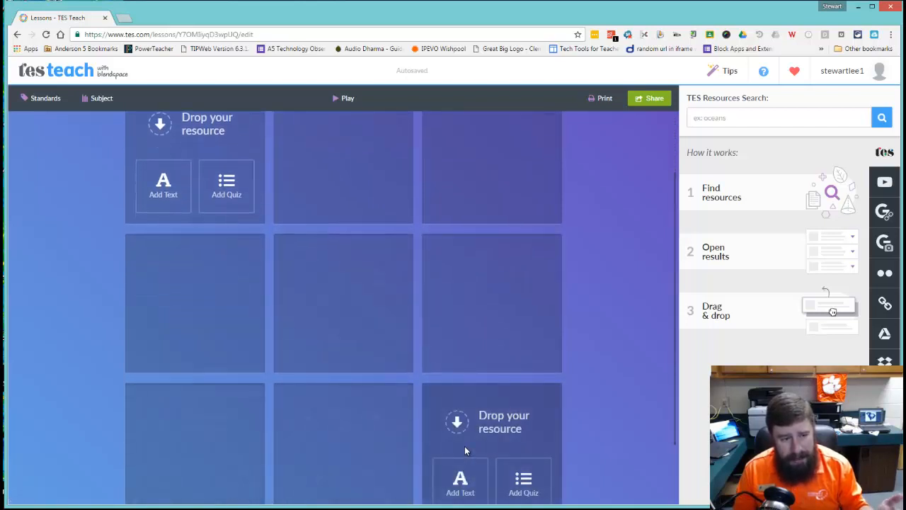
pyautogui.scroll(-2, 464, 446)
pyautogui.scroll(3, 462, 432)
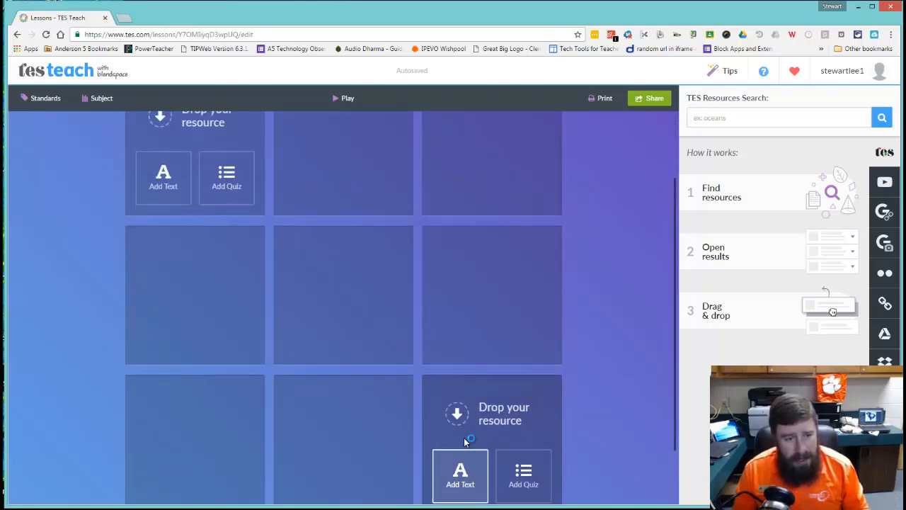
pyautogui.scroll(1, 463, 424)
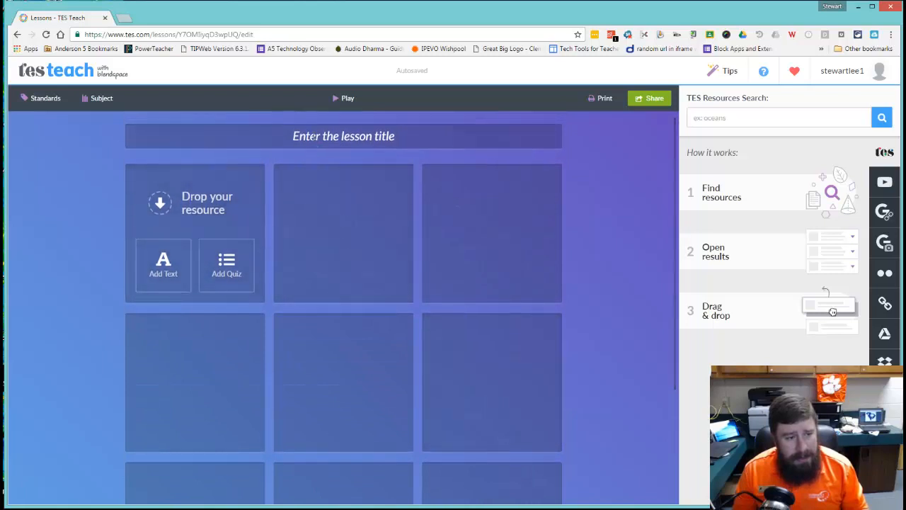
# - Title the lesson "Test Lesson for Tech Tuesday"
pyautogui.click(314, 135)
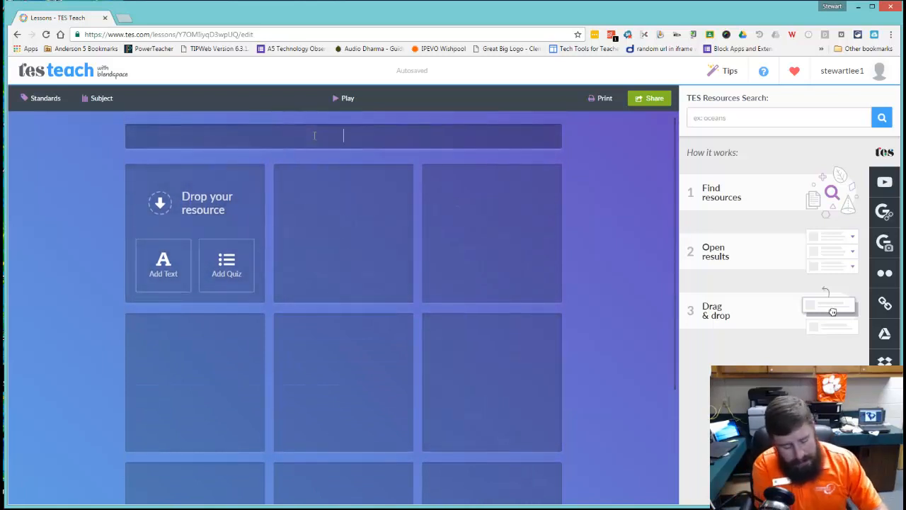
pyautogui.write('Te')
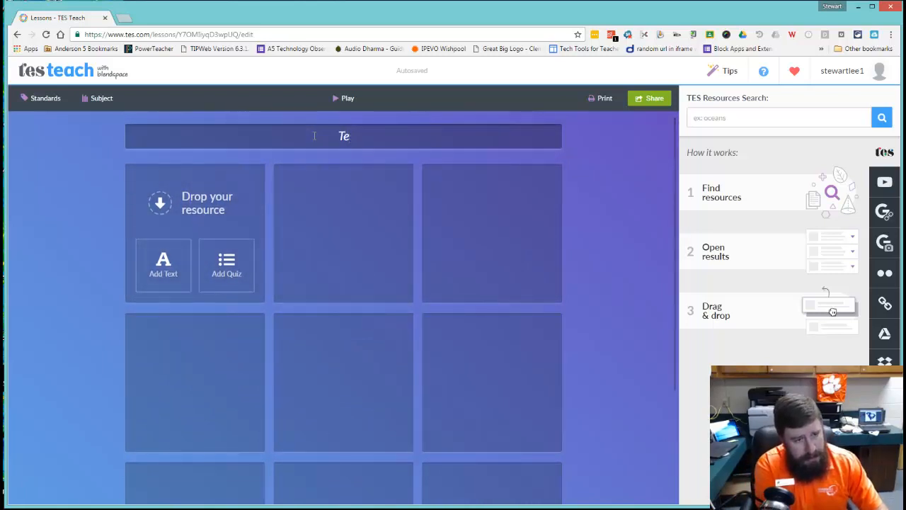
pyautogui.write('st Lesson for')
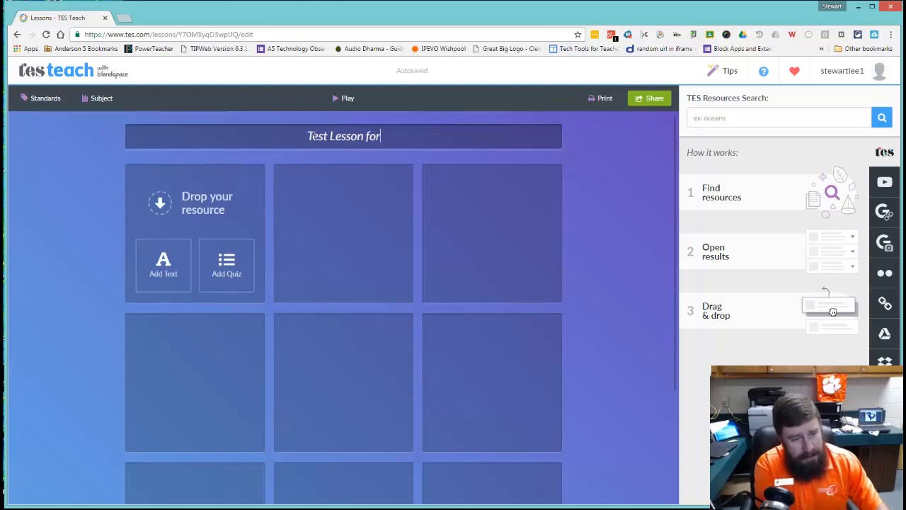
pyautogui.write(' Tech Tuesd')
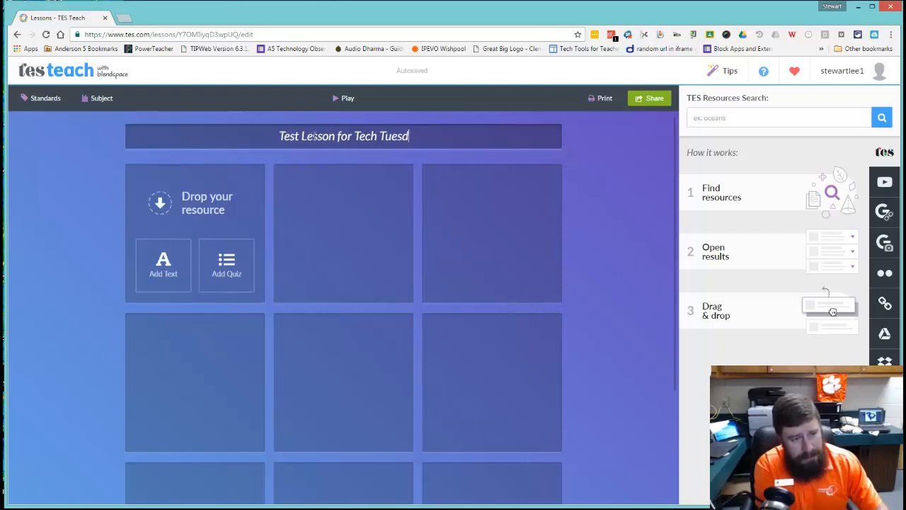
pyautogui.write('ay')
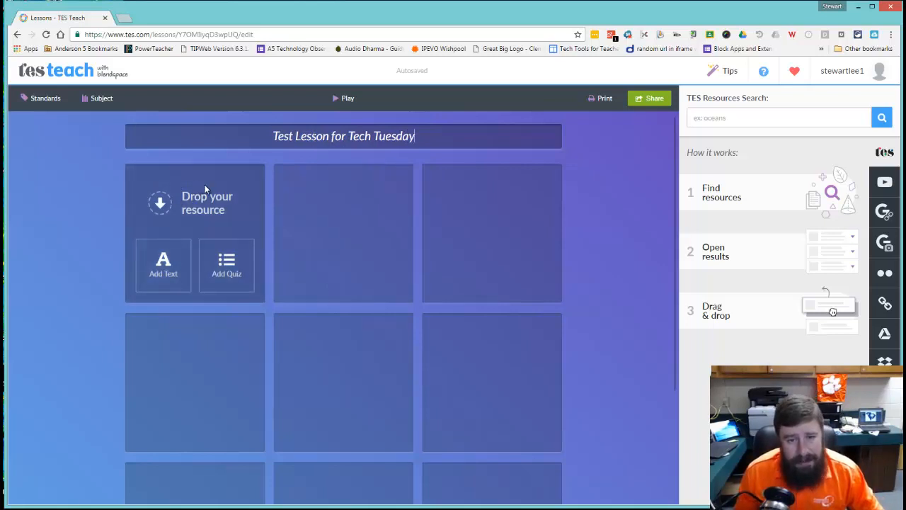
# - Search for "Periodic Table", switch to YouTube results, and place the video "The element song" in the first lesson tile
pyautogui.click(720, 120)
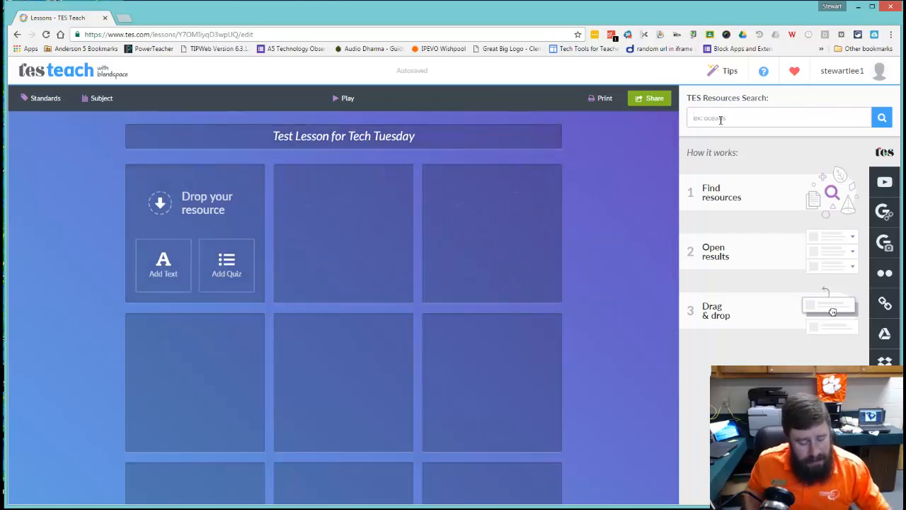
pyautogui.write('Periodic Table')
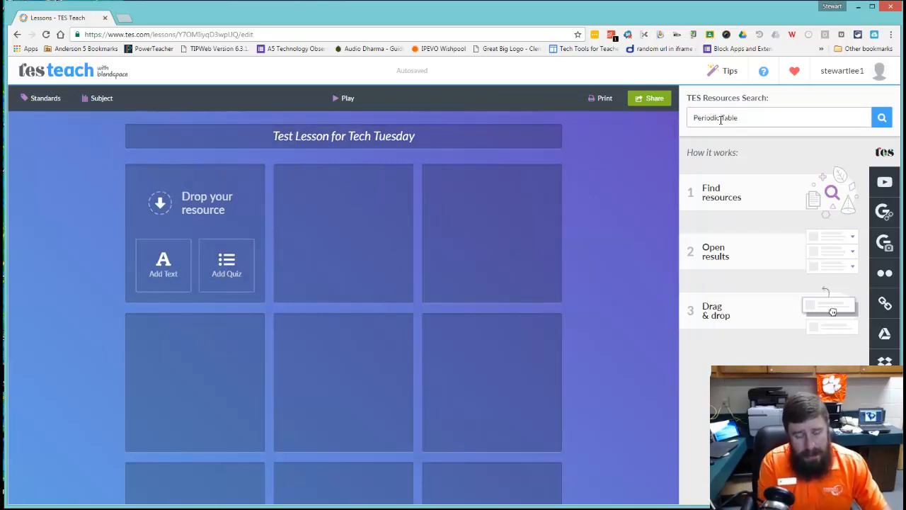
pyautogui.press('Return')
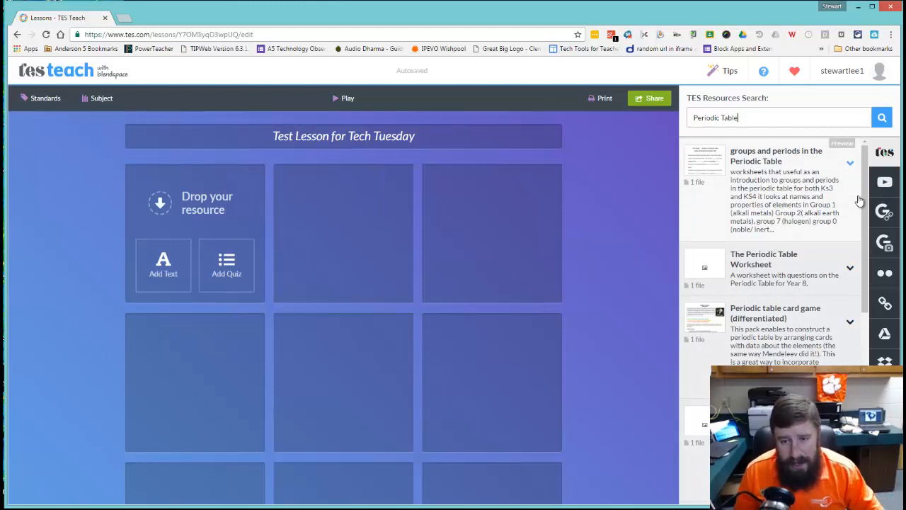
pyautogui.click(877, 183)
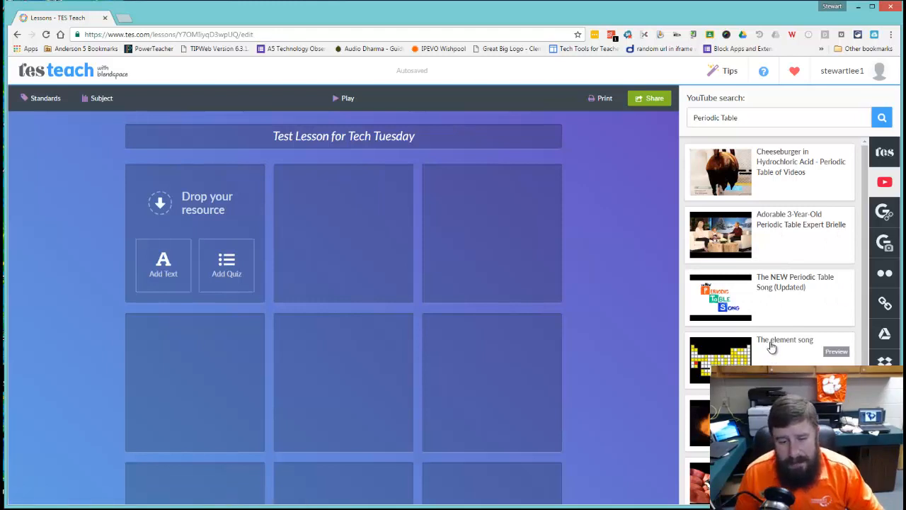
pyautogui.moveTo(770, 350); pyautogui.dragTo(228, 220)
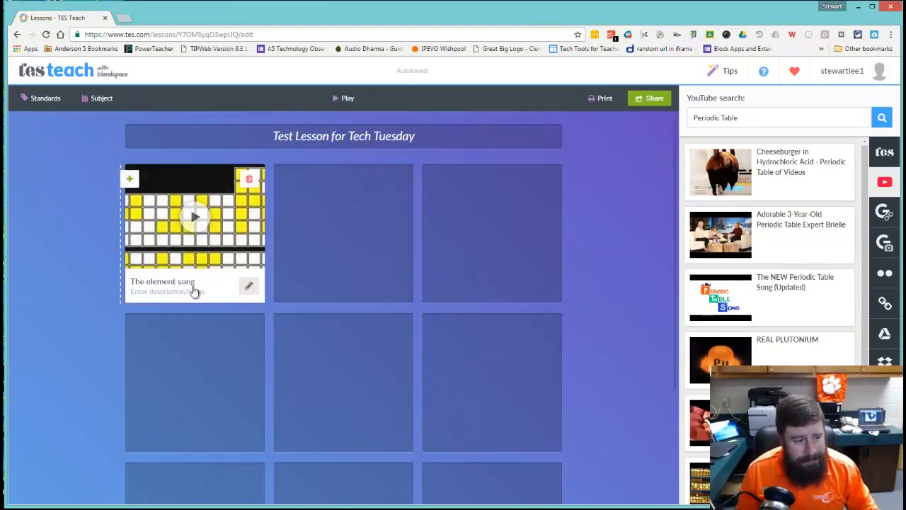
# - Add the description "Learn this song for the Final" to the element song tile
pyautogui.click(247, 287)
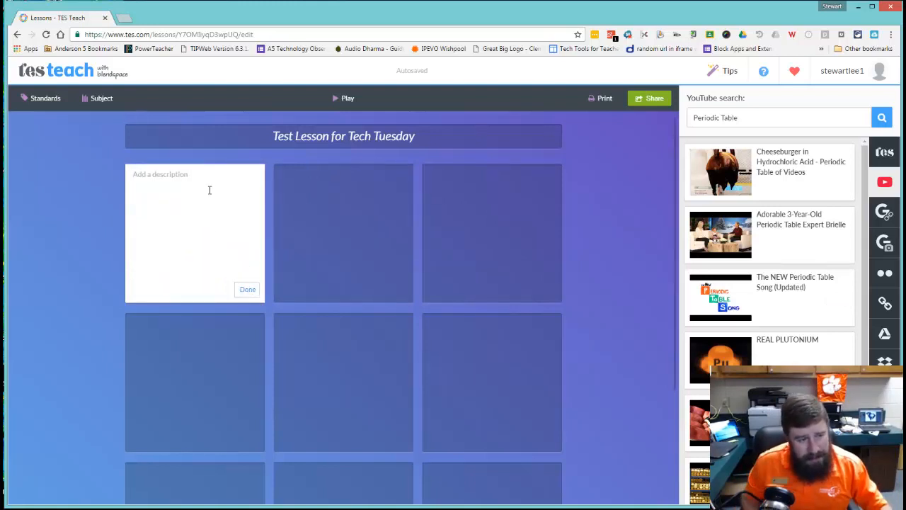
pyautogui.write('Learn this song for the Final')
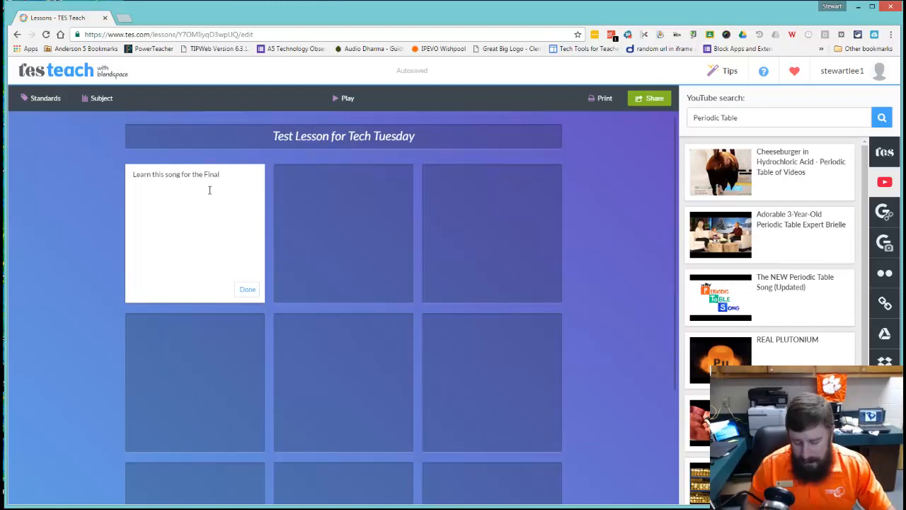
pyautogui.click(247, 289)
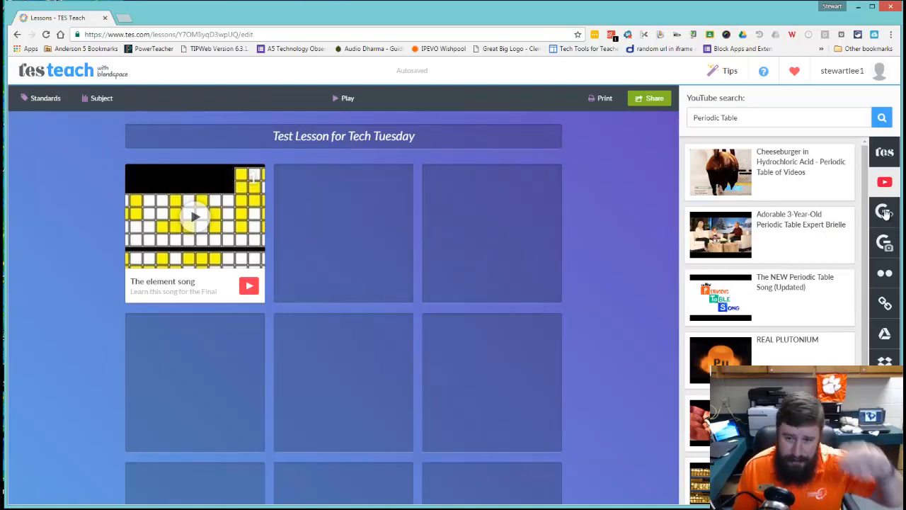
# - Find Google images for "Periodic Table" and place the first result in the second lesson tile
pyautogui.click(886, 242)
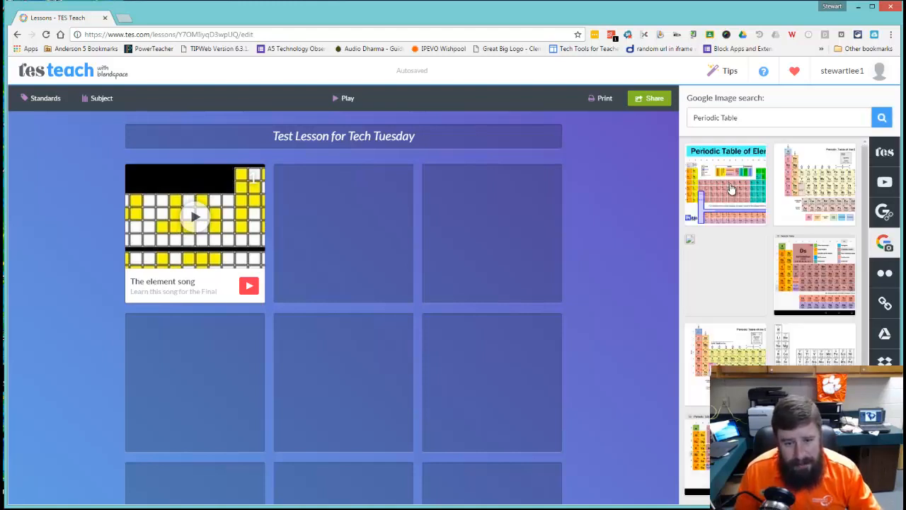
pyautogui.moveTo(730, 188); pyautogui.dragTo(364, 224)
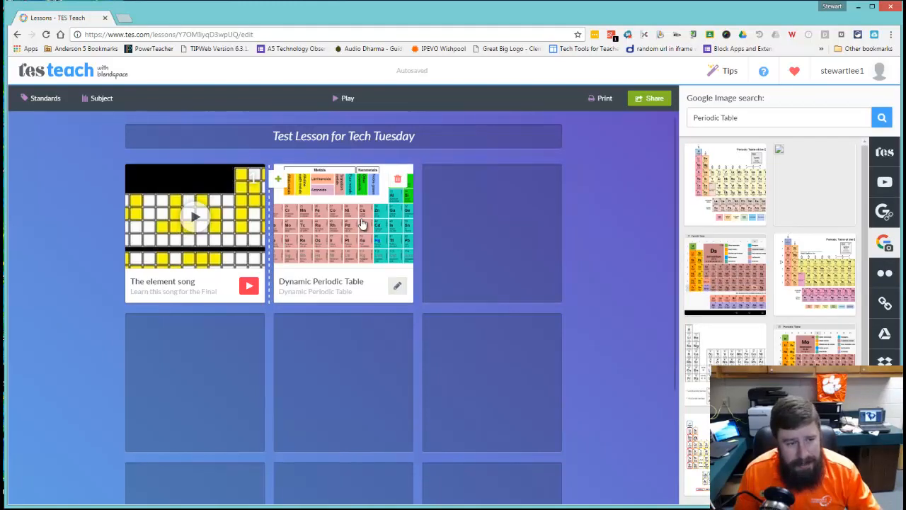
# - Look up the website link google.com and place its web link in the third lesson tile
pyautogui.click(885, 303)
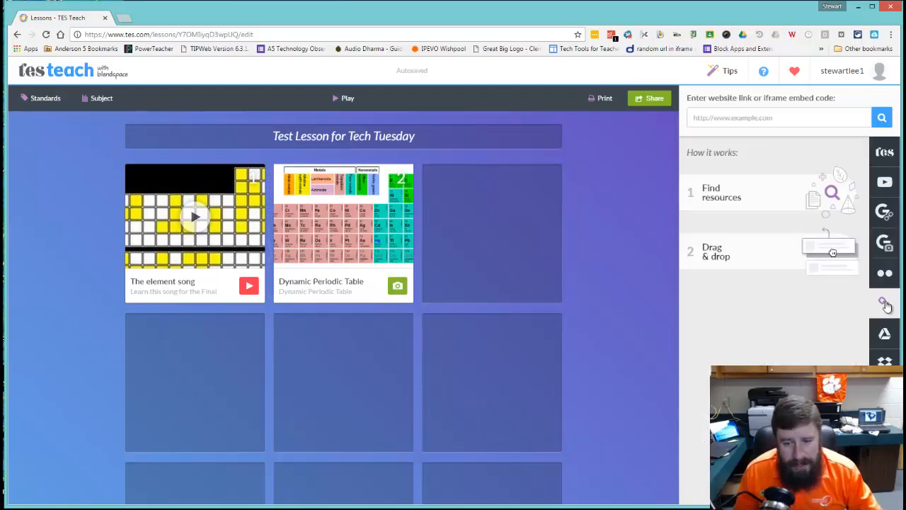
pyautogui.click(771, 119)
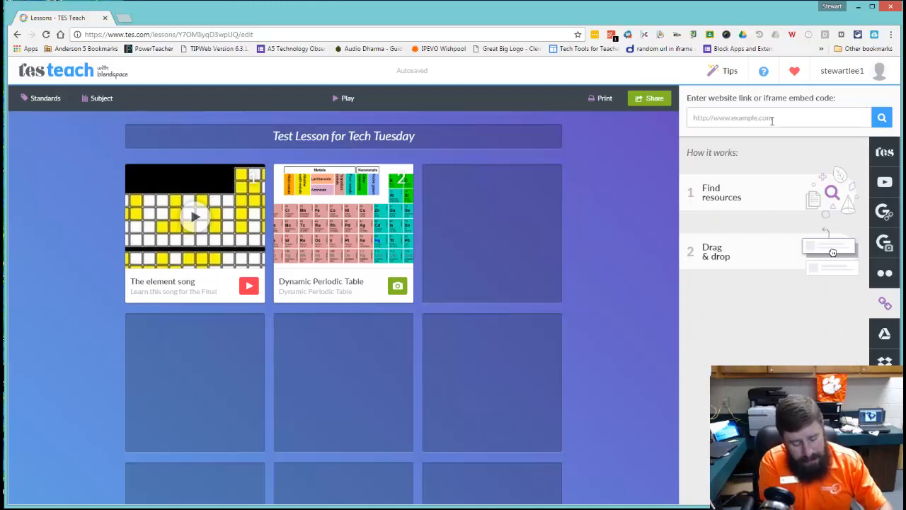
pyautogui.write('perido')
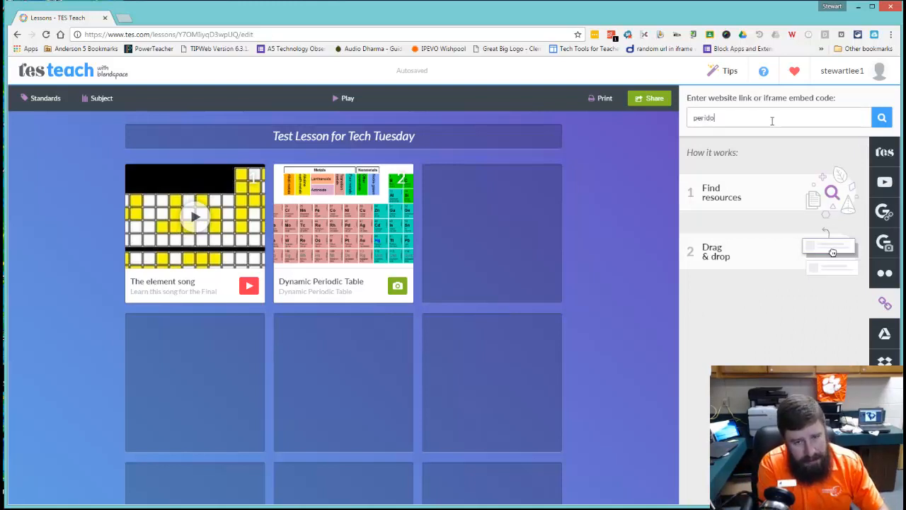
pyautogui.press('BackSpace')
pyautogui.press('BackSpace')
pyautogui.press('BackSpace')
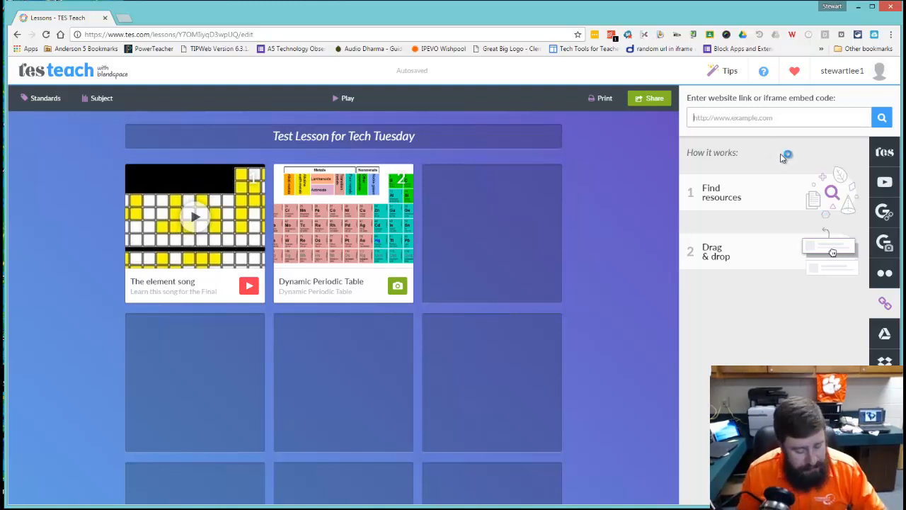
pyautogui.write('google')
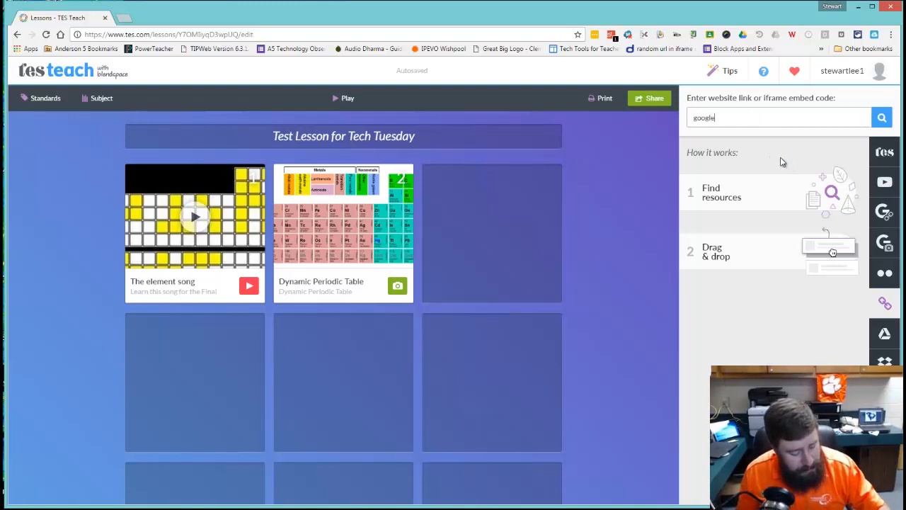
pyautogui.write('.com')
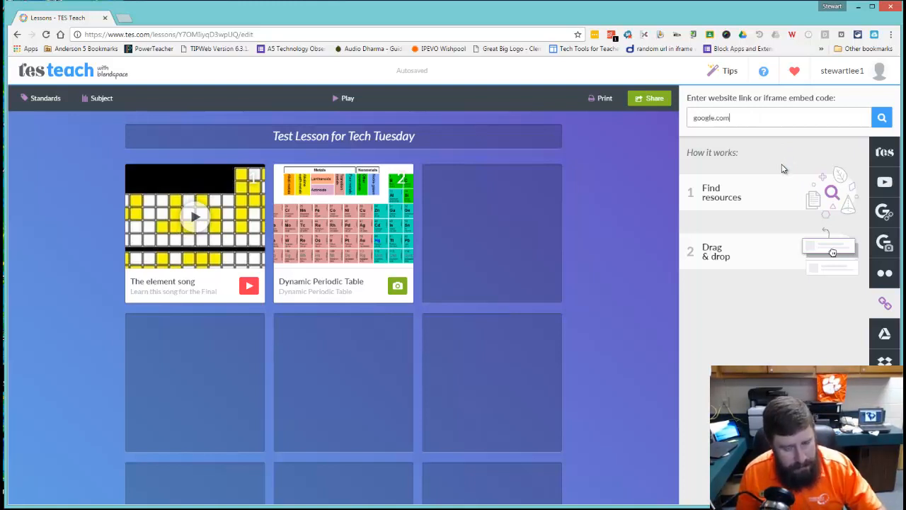
pyautogui.press('Return')
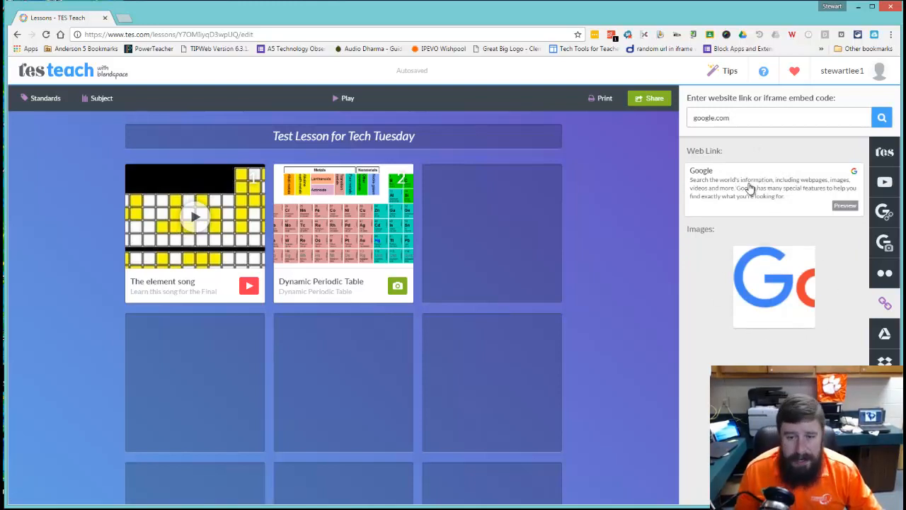
pyautogui.moveTo(750, 188); pyautogui.dragTo(506, 222)
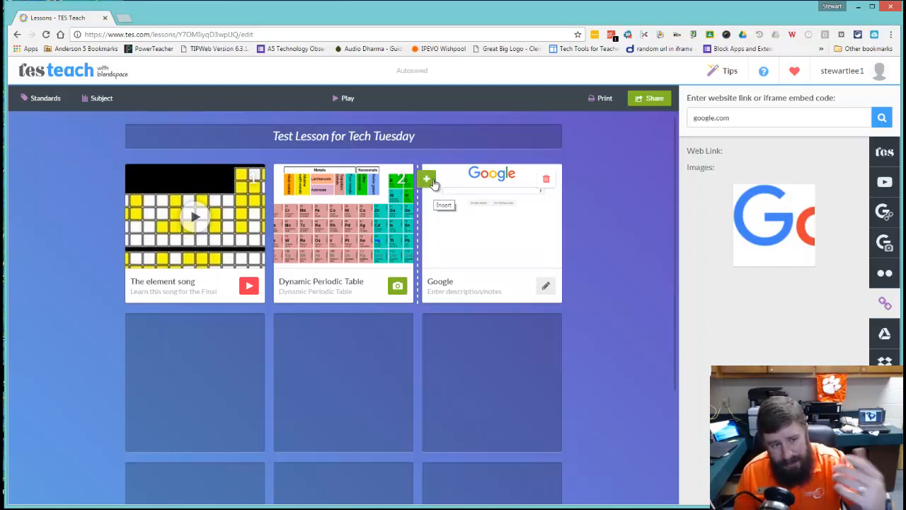
# - Replace the Google link in the third tile with the text "Make sure you know the Noble Gases for next friday's test!"
pyautogui.click(551, 181)
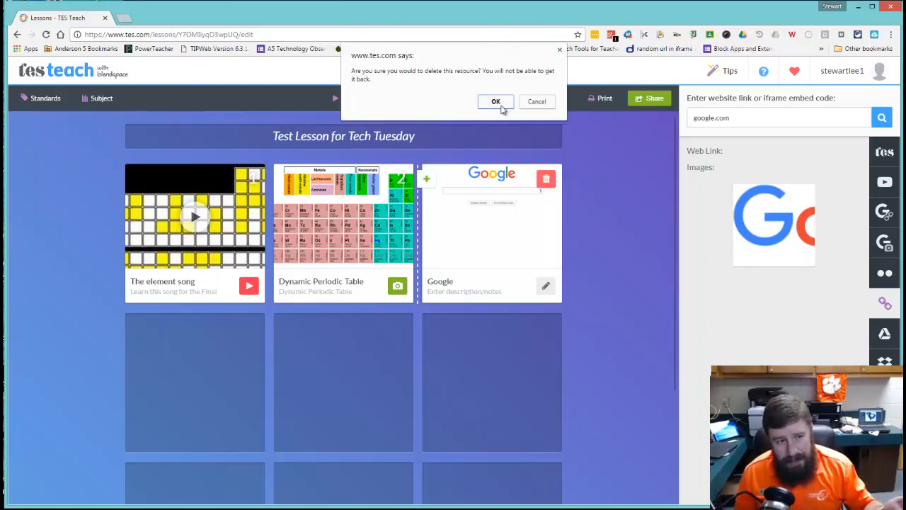
pyautogui.click(497, 102)
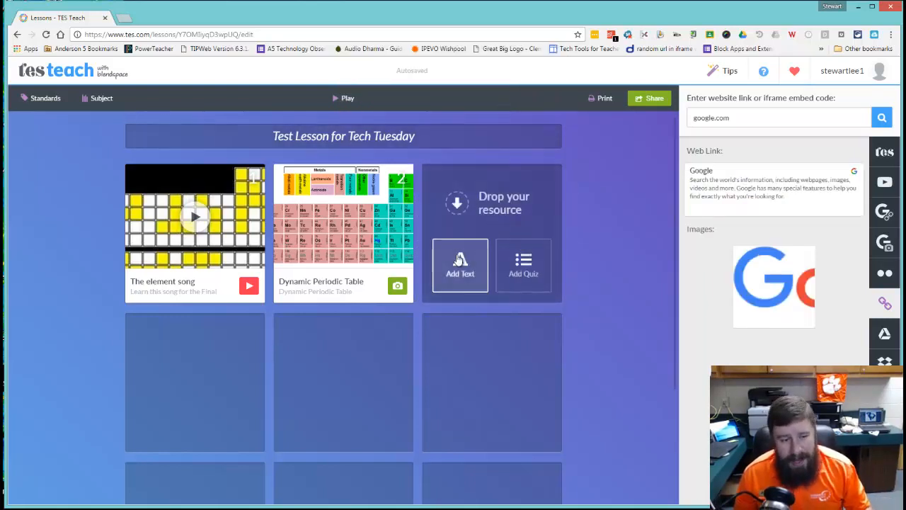
pyautogui.click(464, 261)
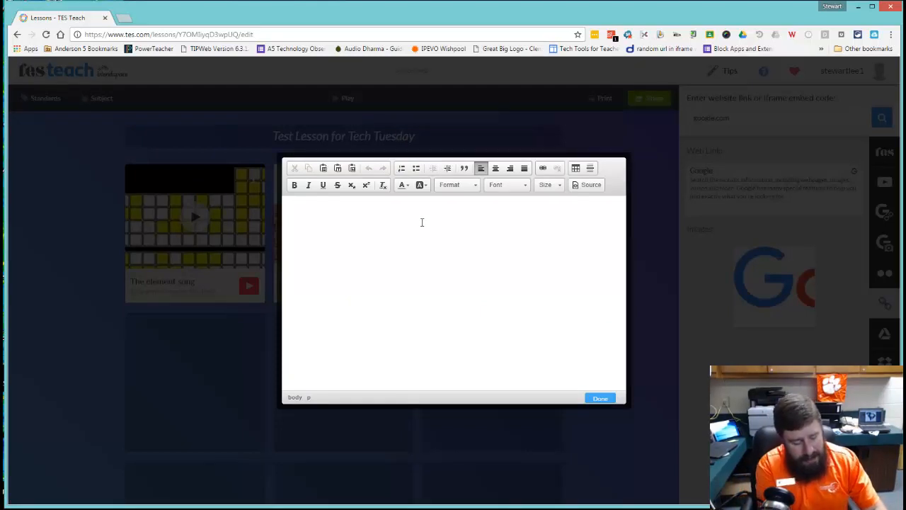
pyautogui.write('Mak')
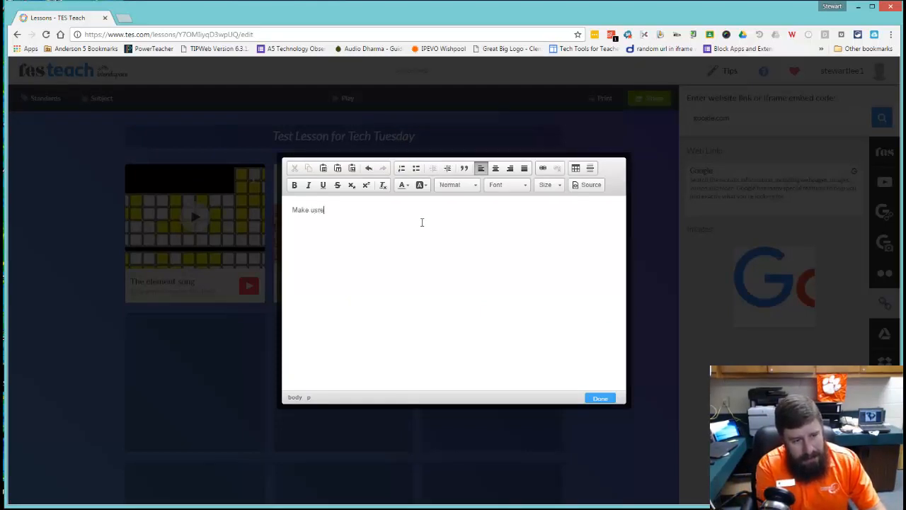
pyautogui.write('e sure you know the ')
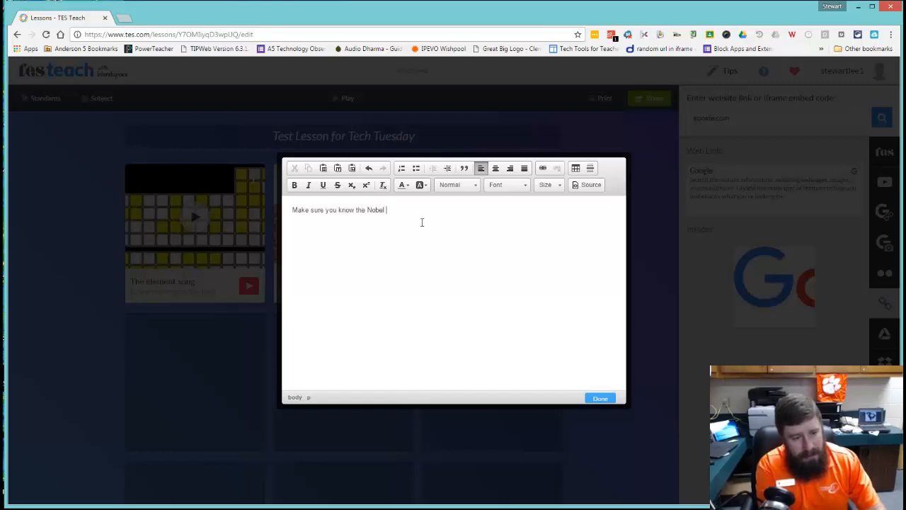
pyautogui.write('Noble Ga')
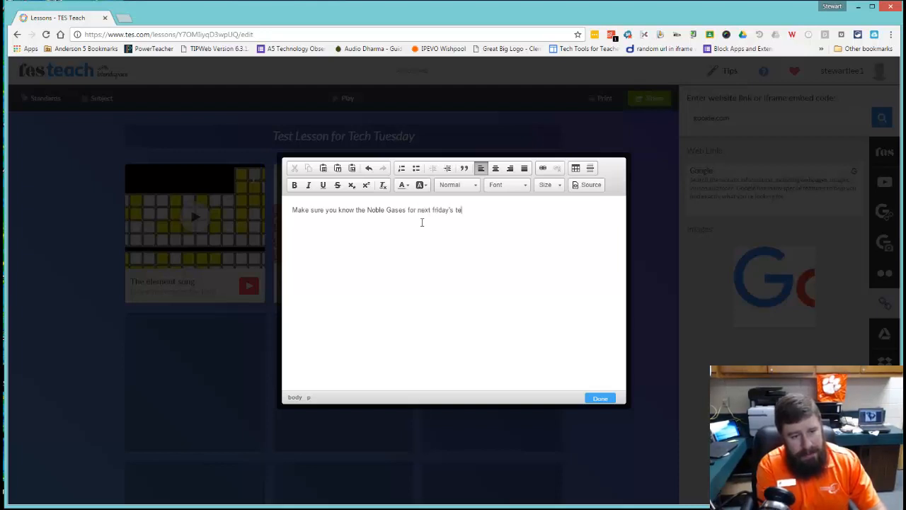
pyautogui.write('ses for next')
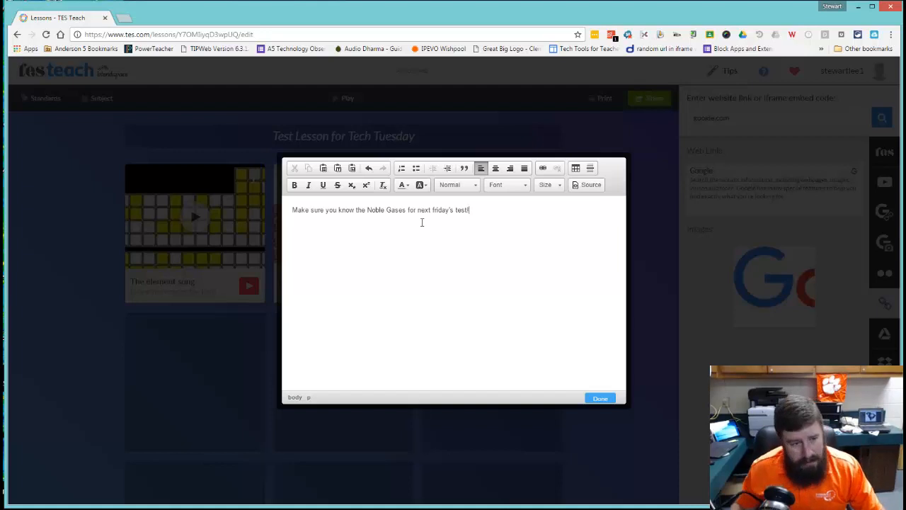
pyautogui.click(611, 398)
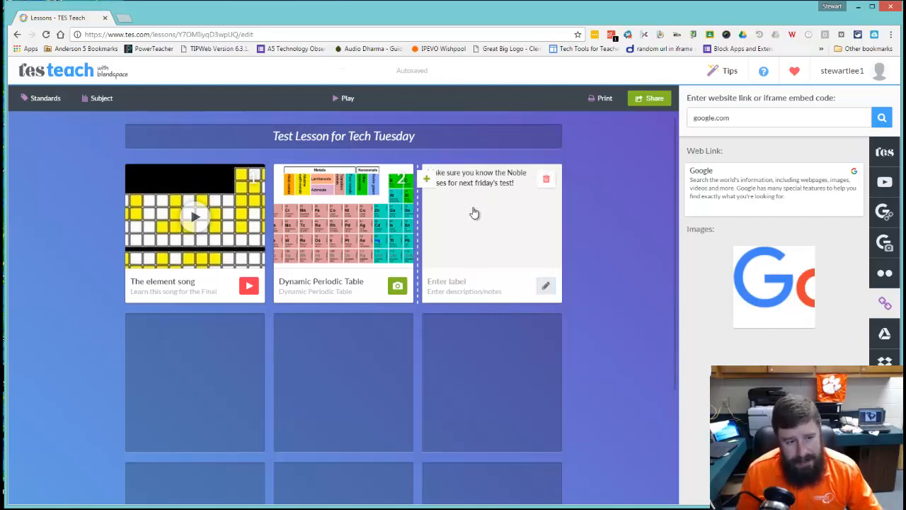
# - Add a quiz to the fourth tile with the first question "Which one is a nobel gas"
pyautogui.moveTo(227, 409)
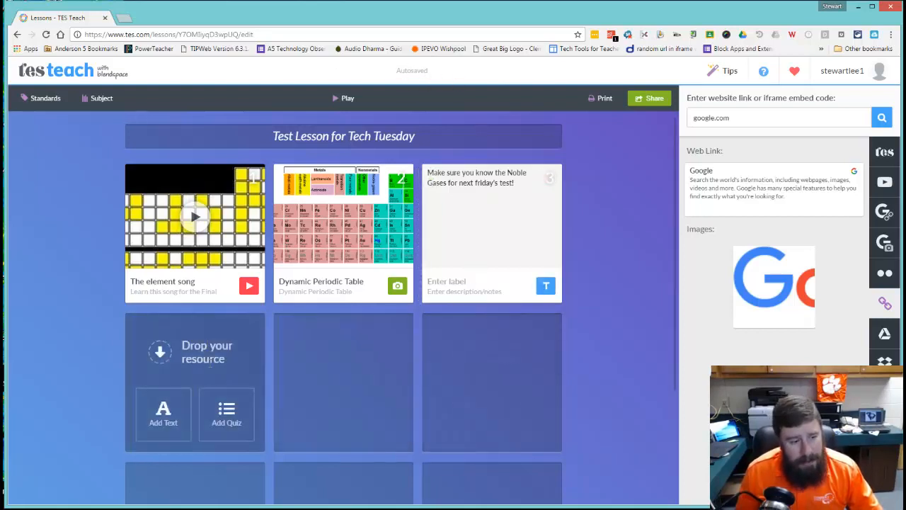
pyautogui.click(226, 410)
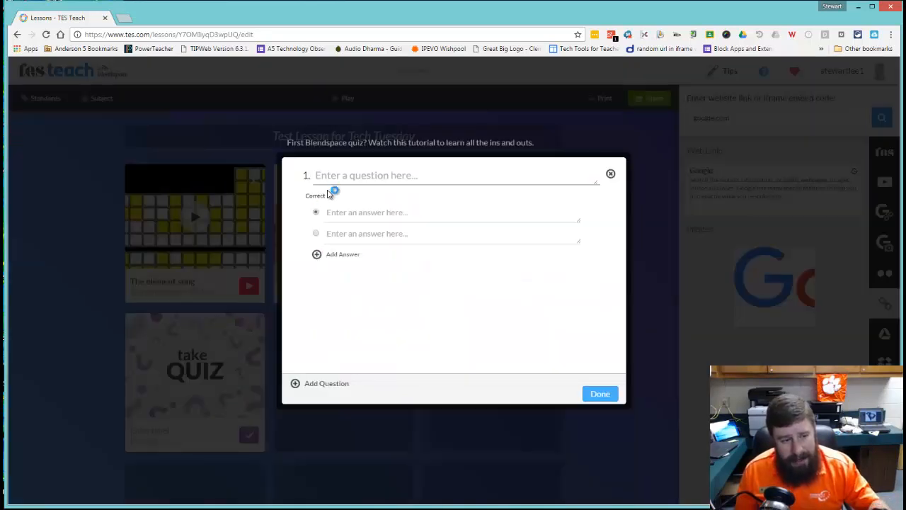
pyautogui.click(338, 179)
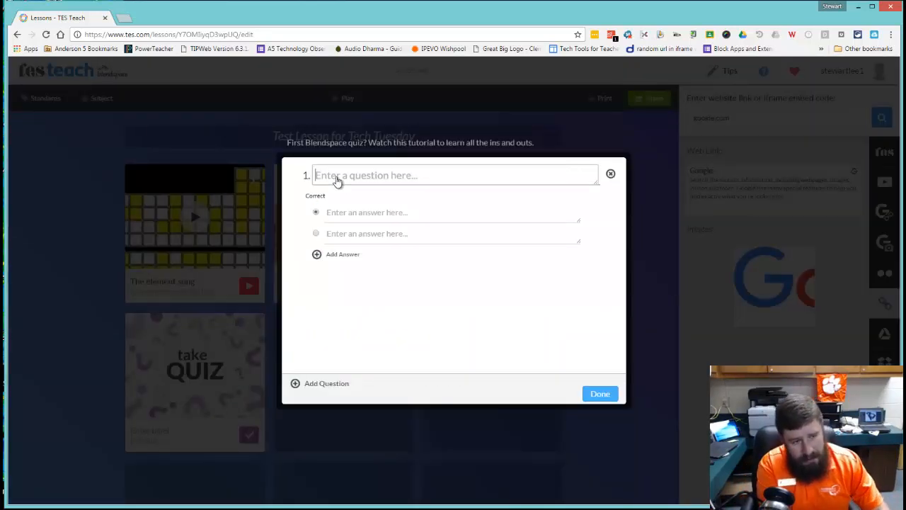
pyautogui.write('Which one is a')
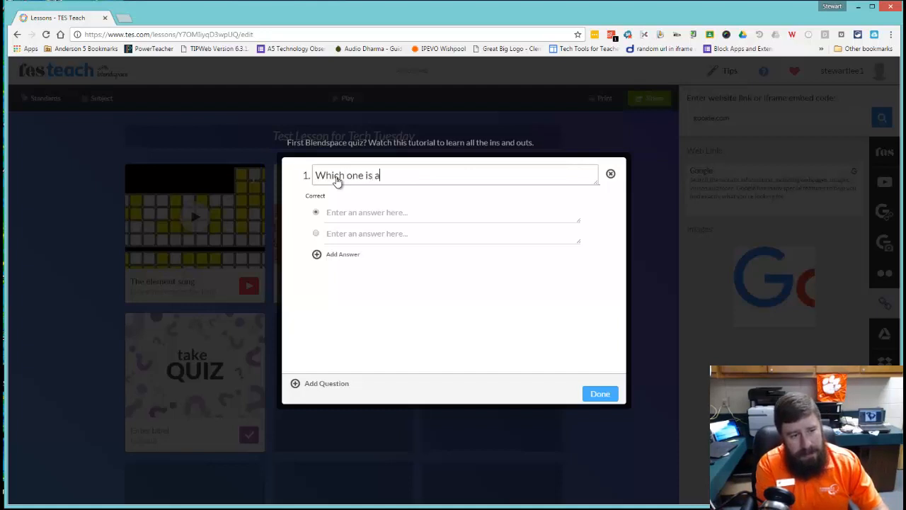
pyautogui.write(' nobel gas')
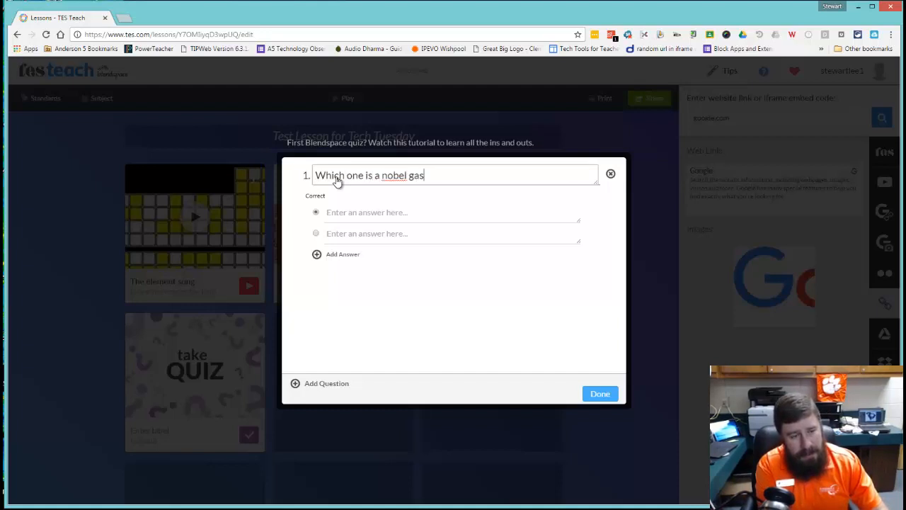
# - Enter "Chlorine" and "Argon" as the first two answers to the quiz question
pyautogui.press('Tab')
pyautogui.press('Tab')
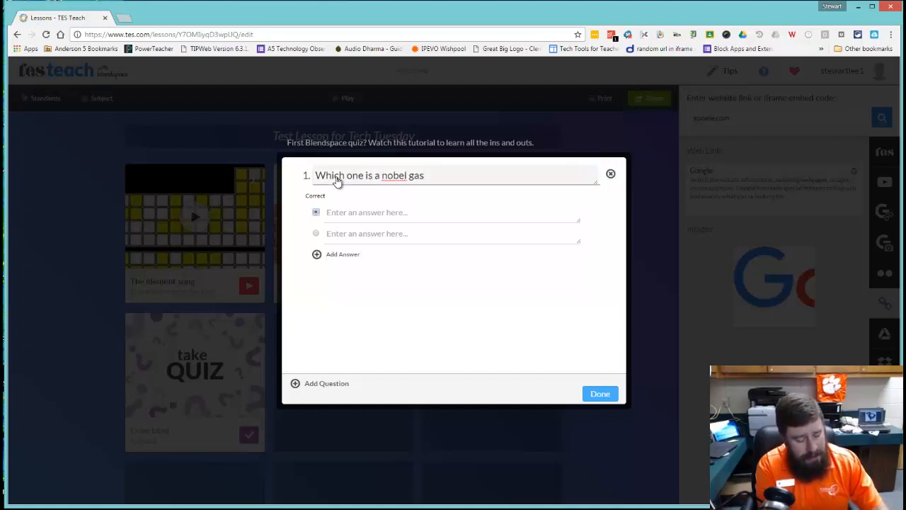
pyautogui.press('Tab')
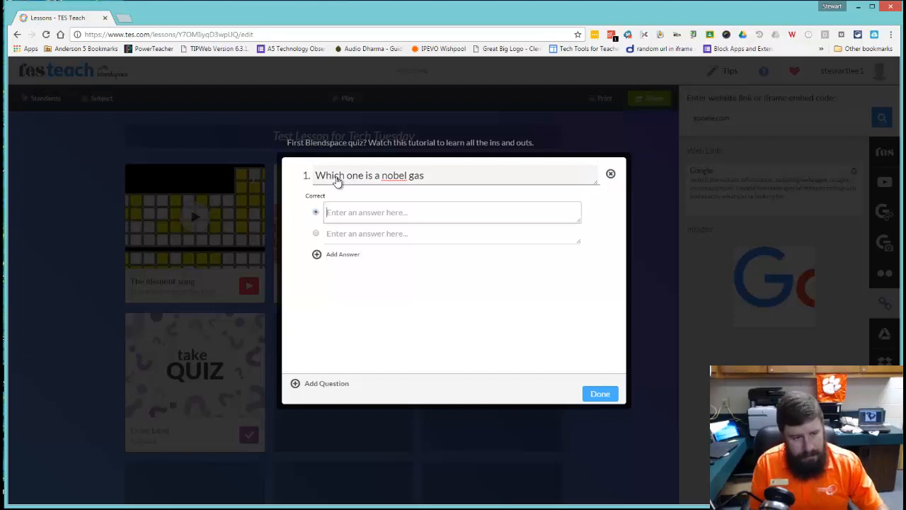
pyautogui.write('Chlor')
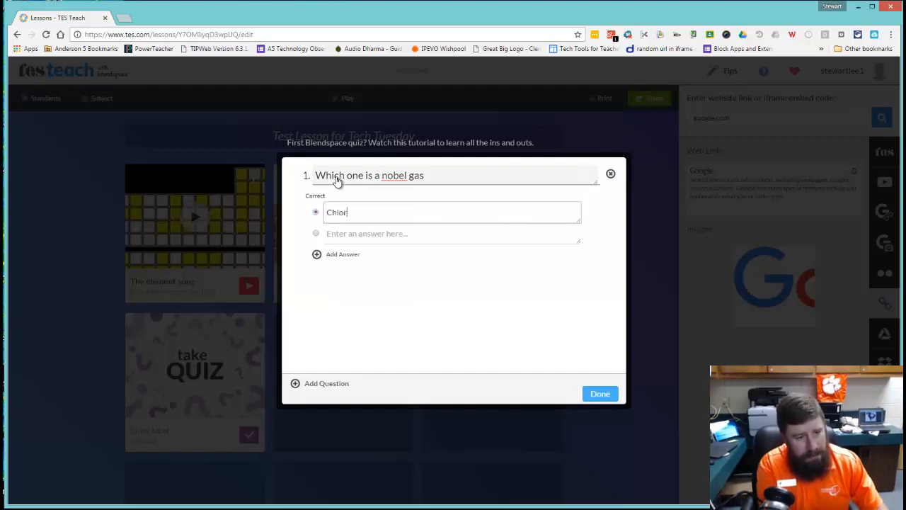
pyautogui.write('ine')
pyautogui.press('Tab')
pyautogui.write('Arog')
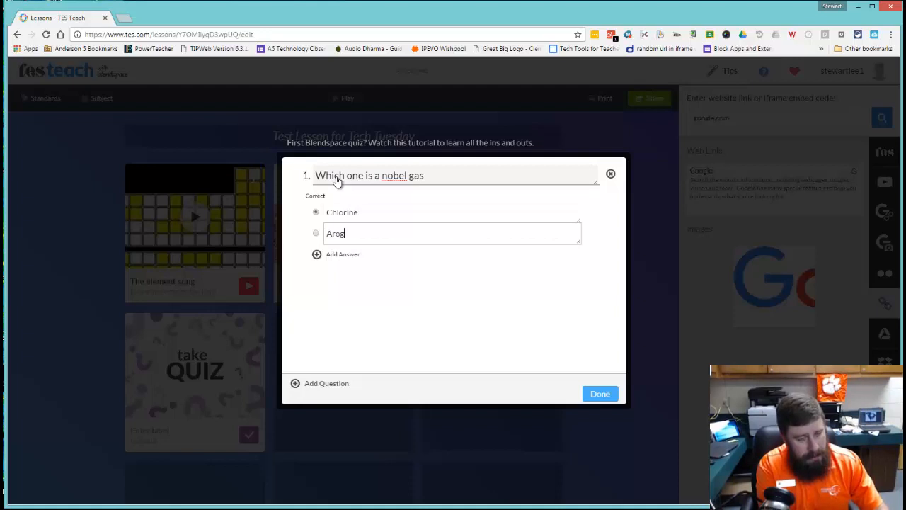
pyautogui.press('BackSpace')
pyautogui.press('BackSpace')
pyautogui.write('gon')
pyautogui.press('Tab')
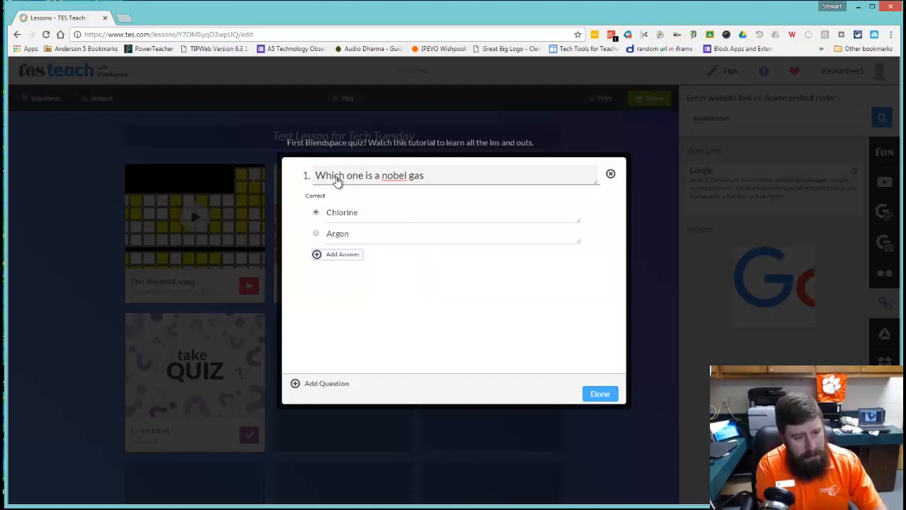
# - Add the answers "Oxygen" and "Iron", and save the quiz with Argon marked as the correct answer
pyautogui.press('Return')
pyautogui.write('Oc')
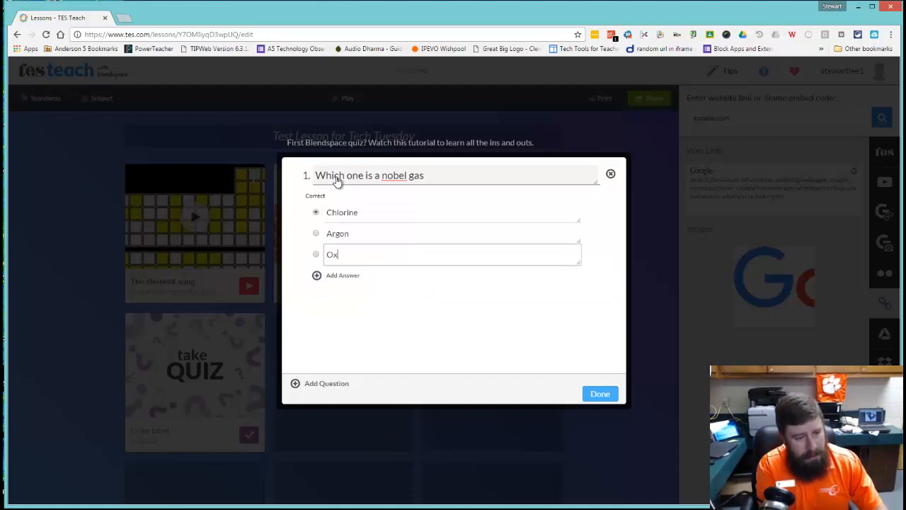
pyautogui.write('ygen')
pyautogui.press('Tab')
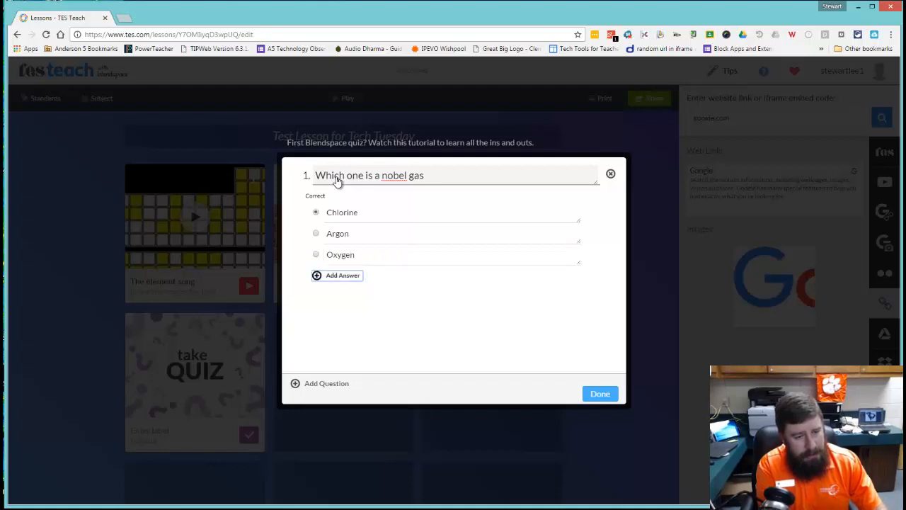
pyautogui.press('Return')
pyautogui.write('Iron')
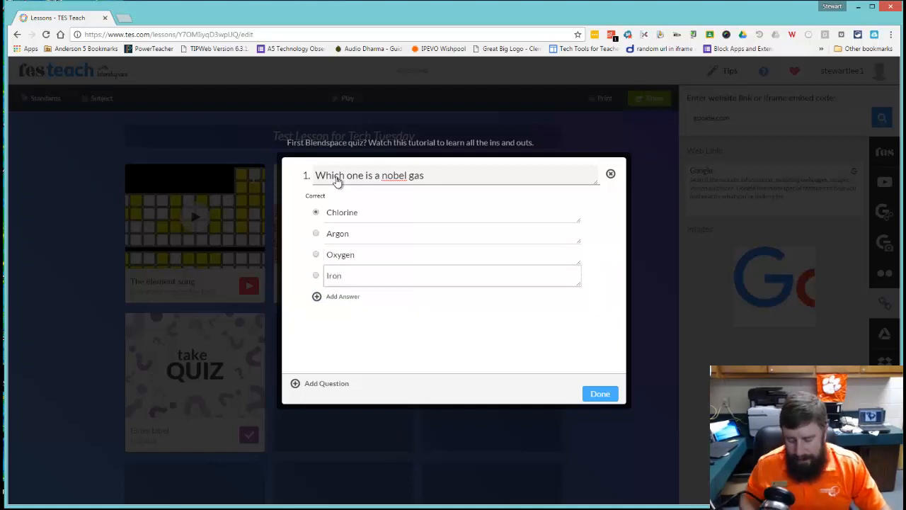
pyautogui.click(316, 234)
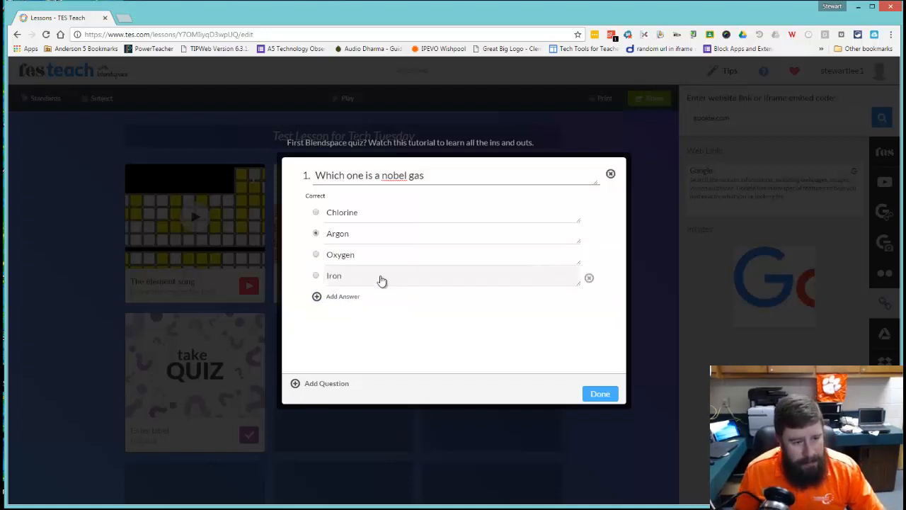
pyautogui.click(598, 395)
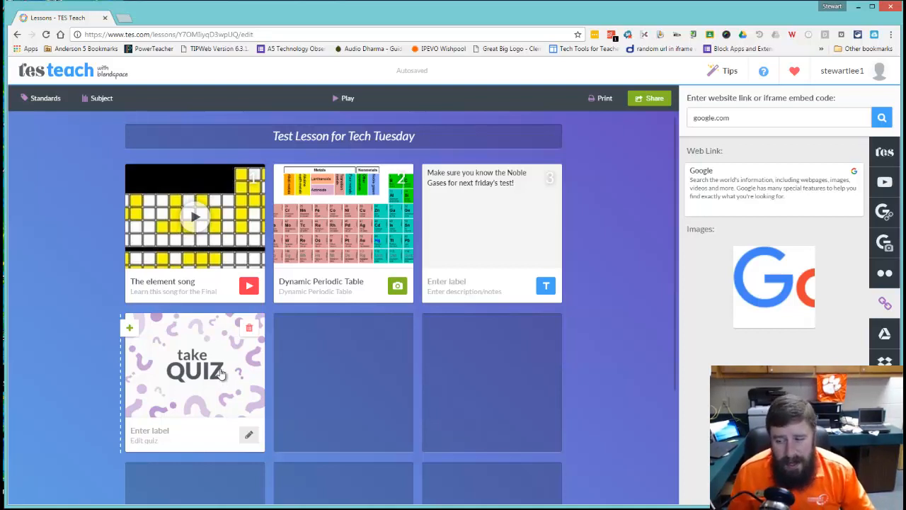
# - Upload "A5 Newsletter March 2016.pdf" from the Documents folder and place it in the fifth lesson tile
pyautogui.moveTo(380, 327)
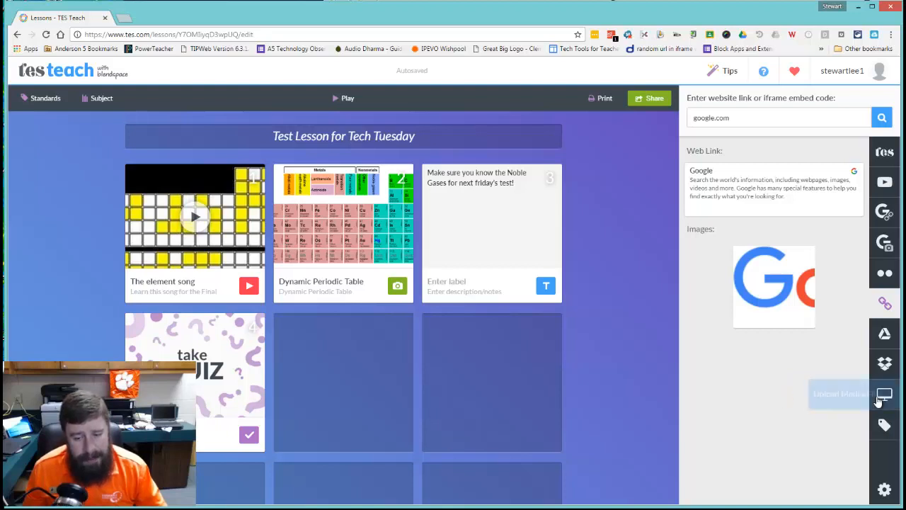
pyautogui.click(878, 401)
pyautogui.click(734, 115)
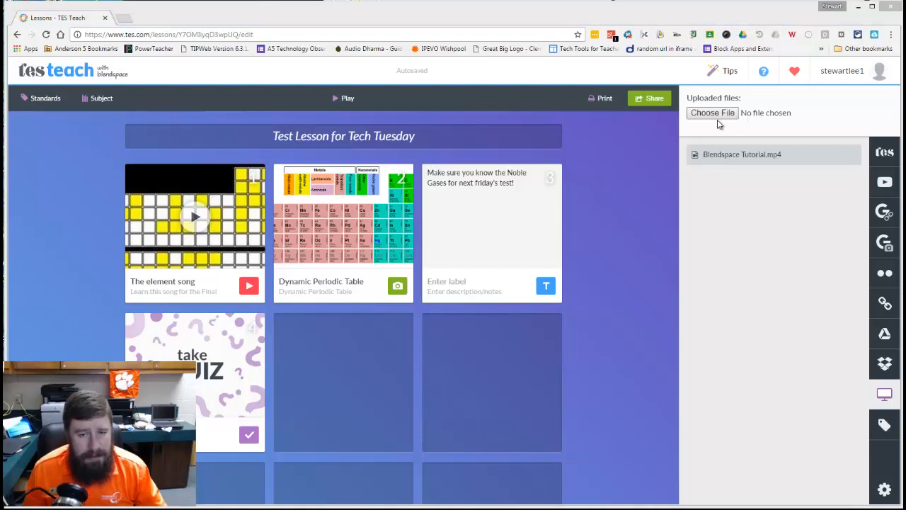
pyautogui.click(713, 113)
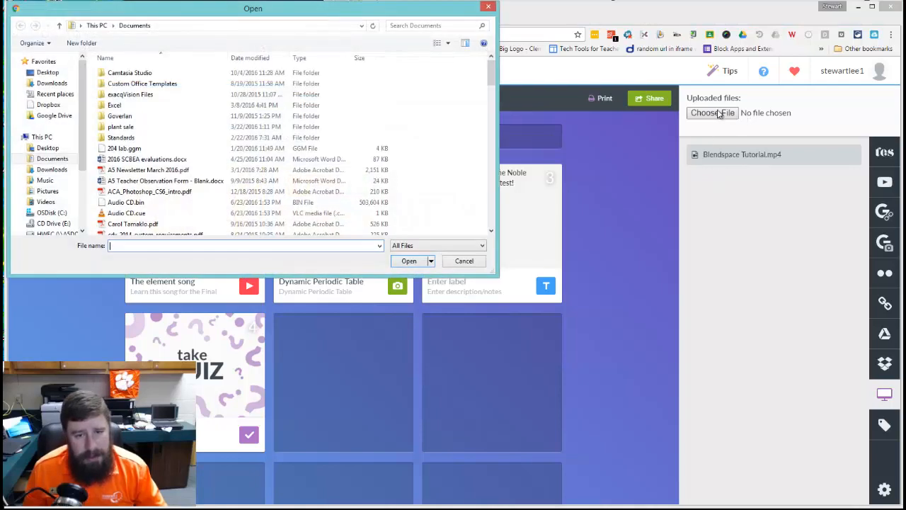
pyautogui.click(141, 172)
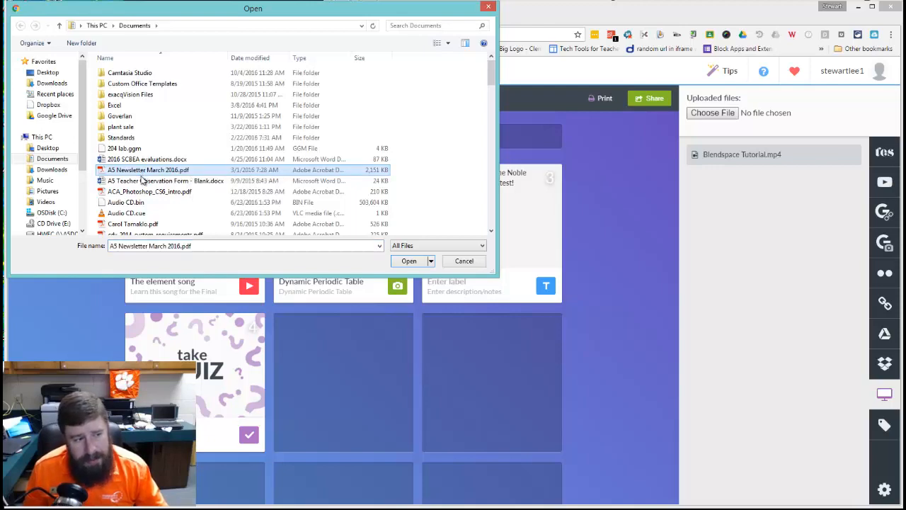
pyautogui.click(408, 261)
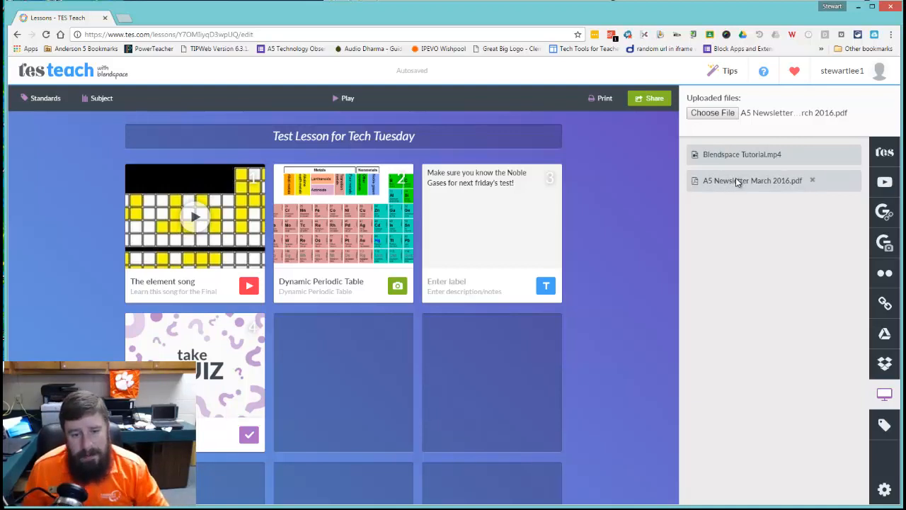
pyautogui.moveTo(735, 181); pyautogui.dragTo(360, 378)
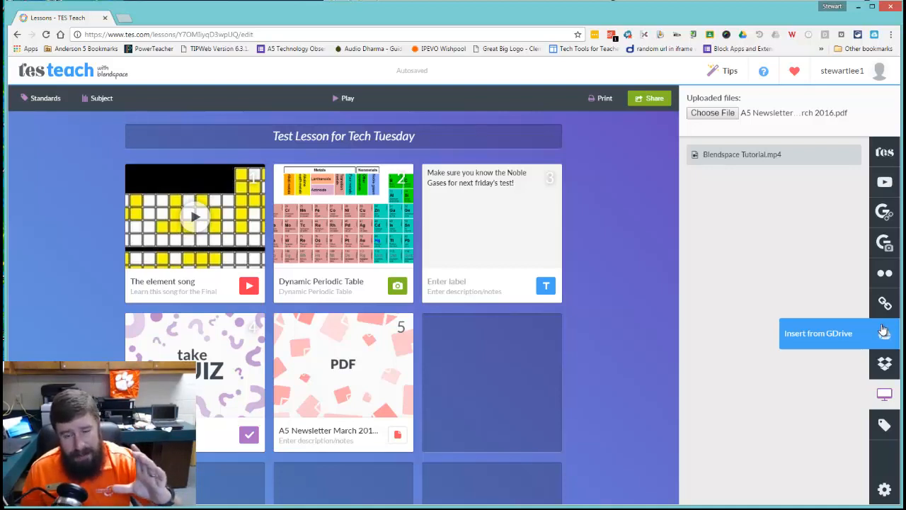
# - Find the Google Drive document "Active Metals in Periodic Table of Elements" and place it in the sixth lesson tile
pyautogui.click(884, 336)
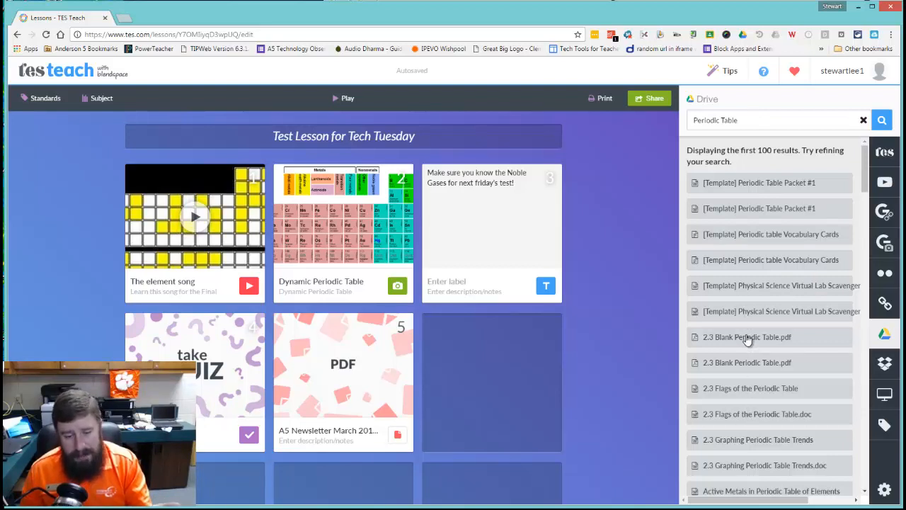
pyautogui.scroll(-2, 744, 428)
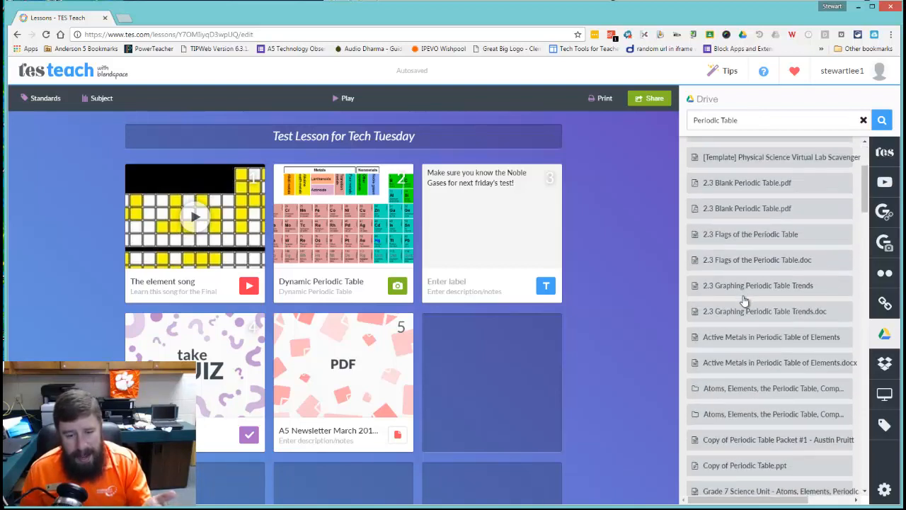
pyautogui.moveTo(743, 340); pyautogui.dragTo(497, 382)
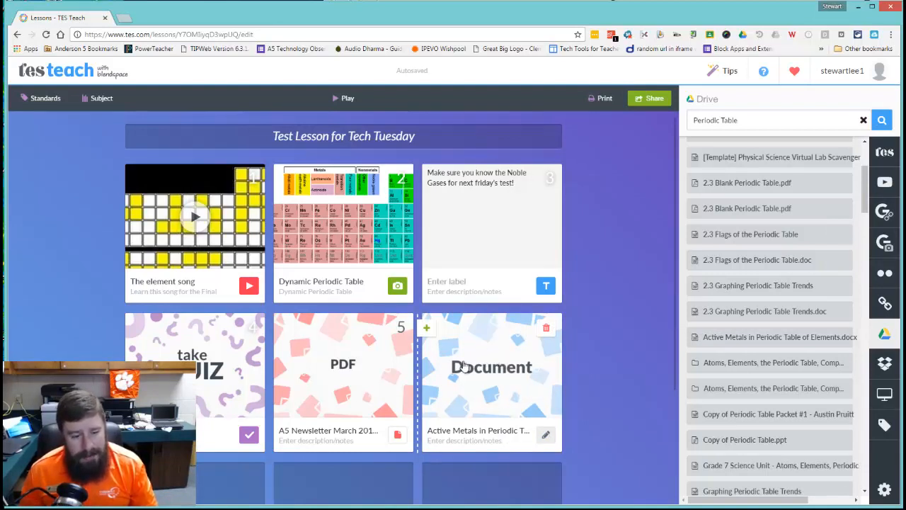
# - Clear the "Periodic Table" search term for Google Drive and list the Drive contents without a filter
pyautogui.moveTo(743, 117); pyautogui.dragTo(646, 118)
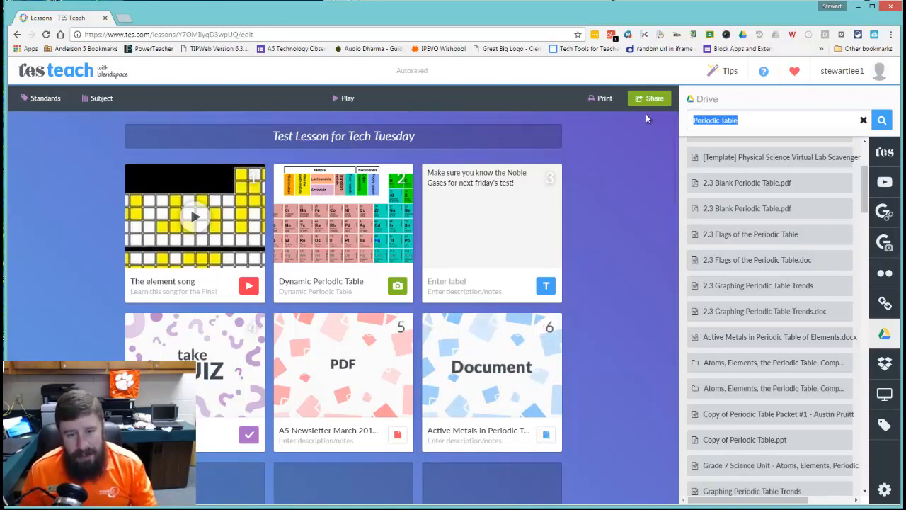
pyautogui.press('BackSpace')
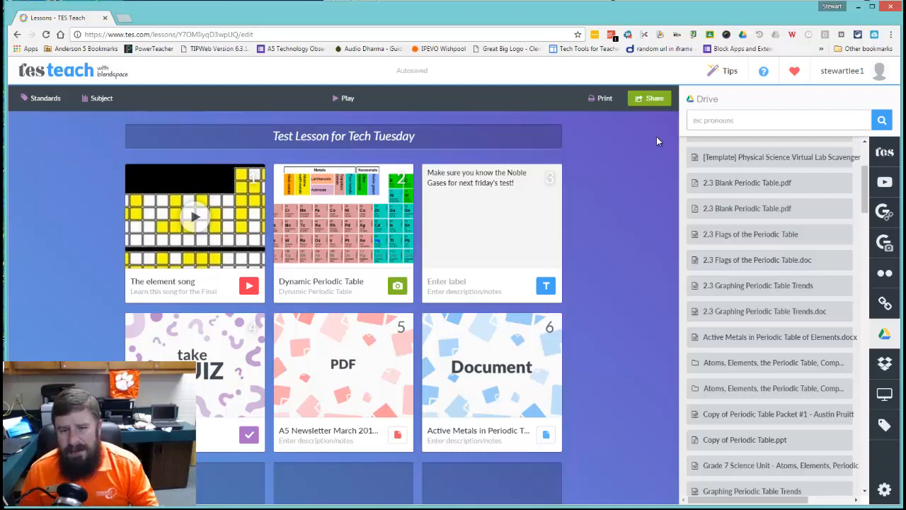
pyautogui.press('Return')
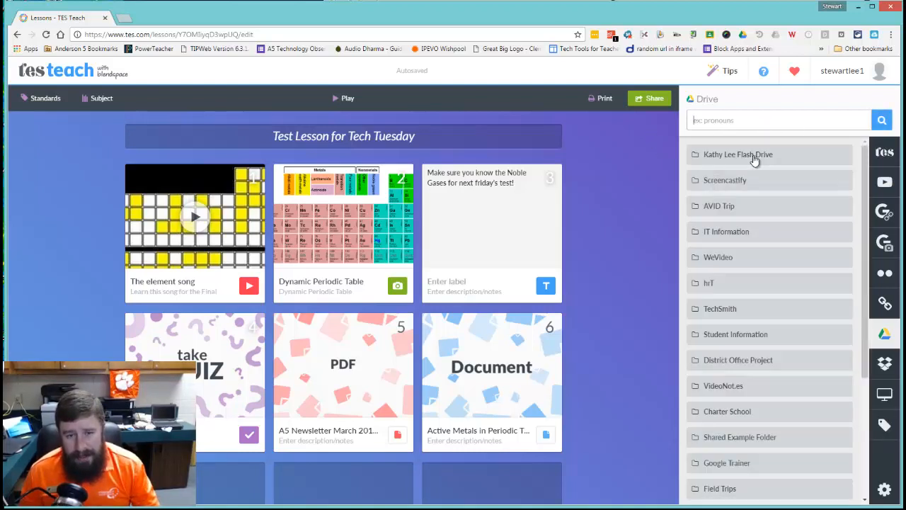
# - Browse the Google Drive folders and open the Google Trainer folder to view its files
pyautogui.scroll(-2, 750, 270)
pyautogui.scroll(-2, 750, 270)
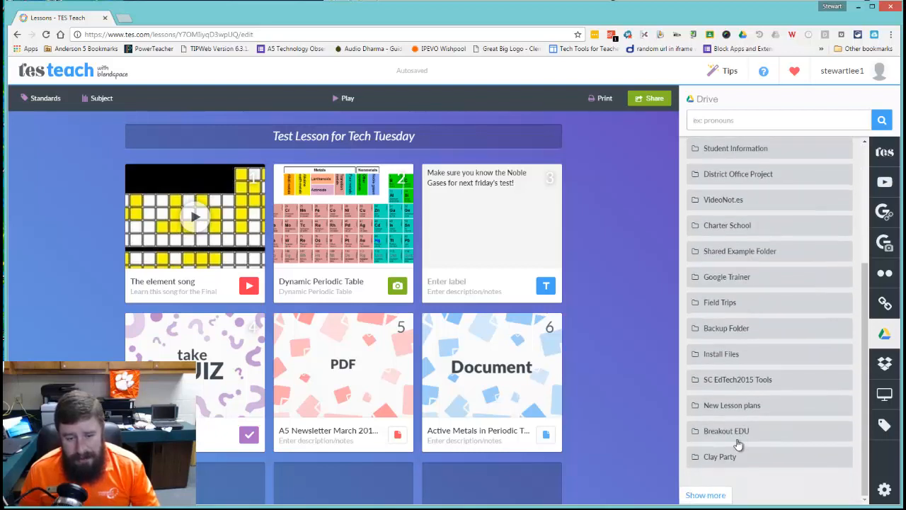
pyautogui.click(738, 278)
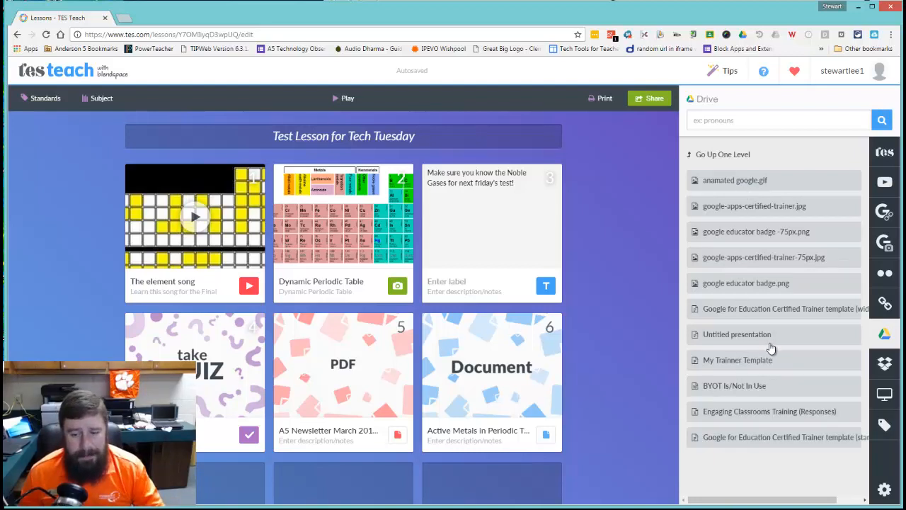
# - View the Dropbox option in the web account connection settings and return to the lesson editor
pyautogui.click(877, 363)
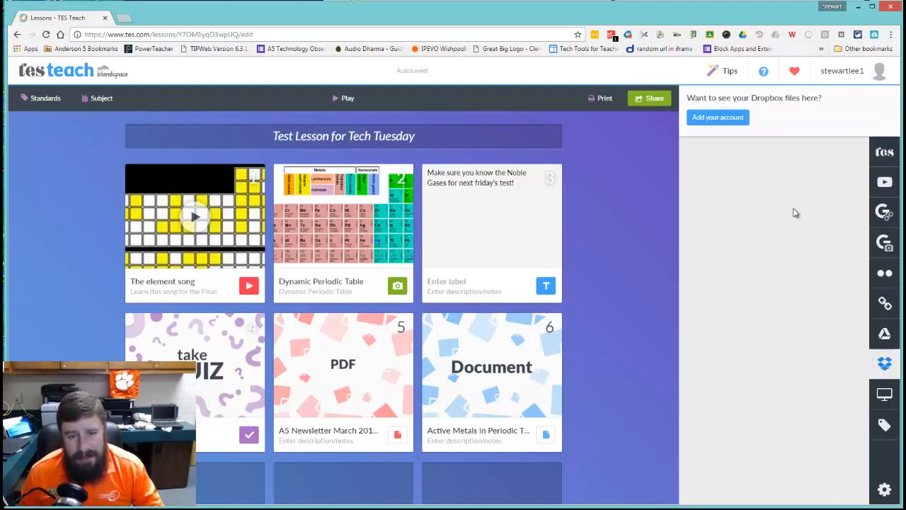
pyautogui.click(723, 121)
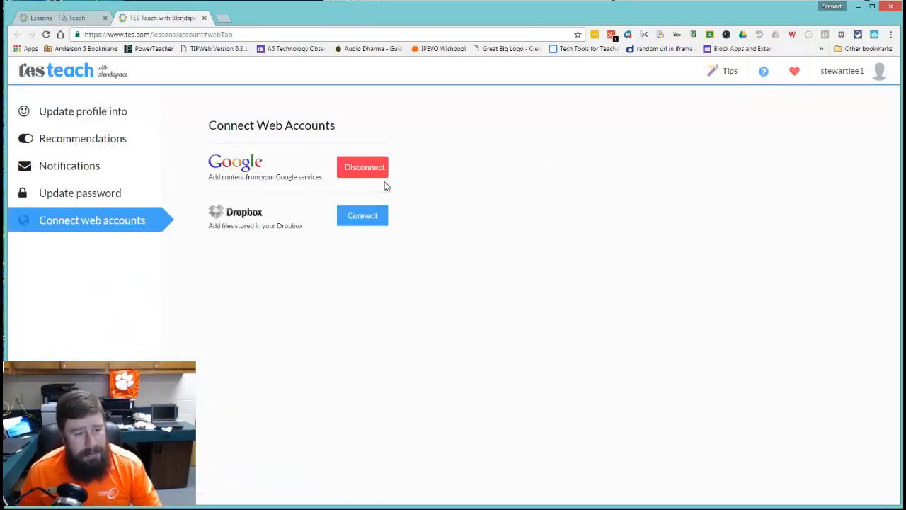
pyautogui.click(370, 223)
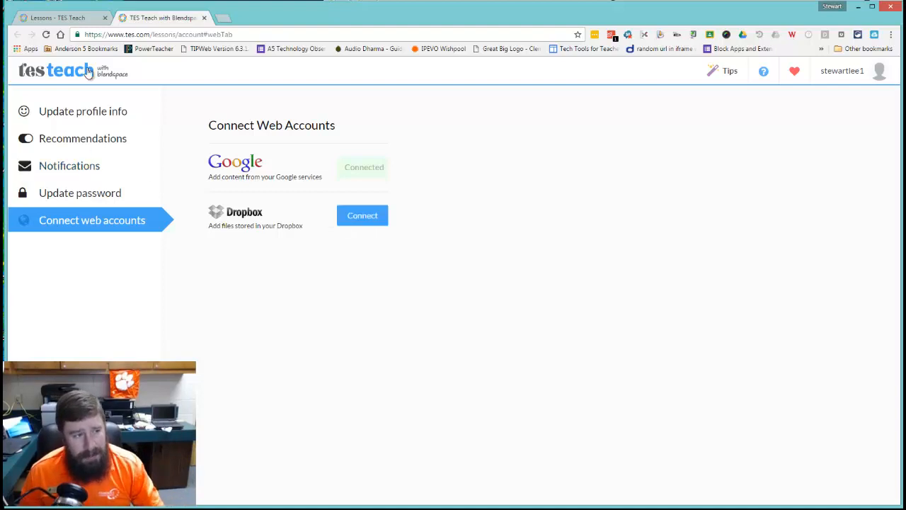
pyautogui.click(69, 21)
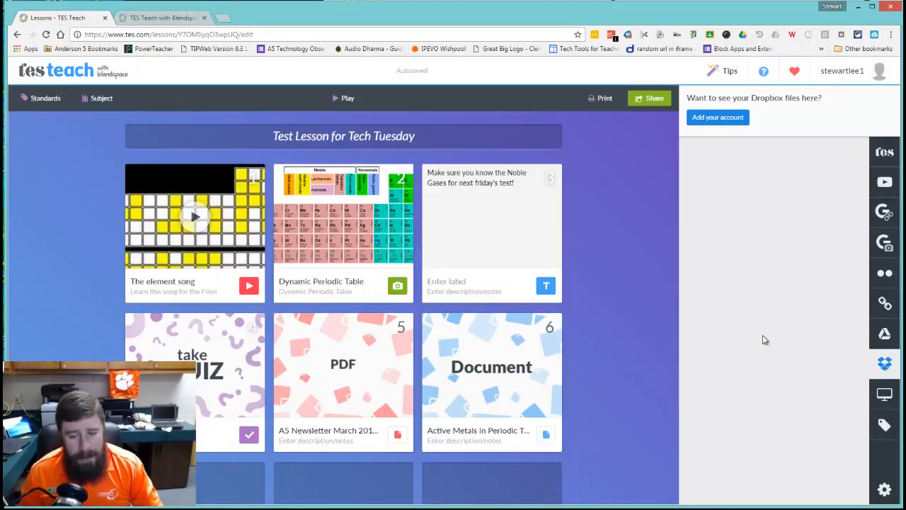
# - Set the Common Core standards search to Math and 11th Grade
pyautogui.click(884, 425)
pyautogui.click(729, 117)
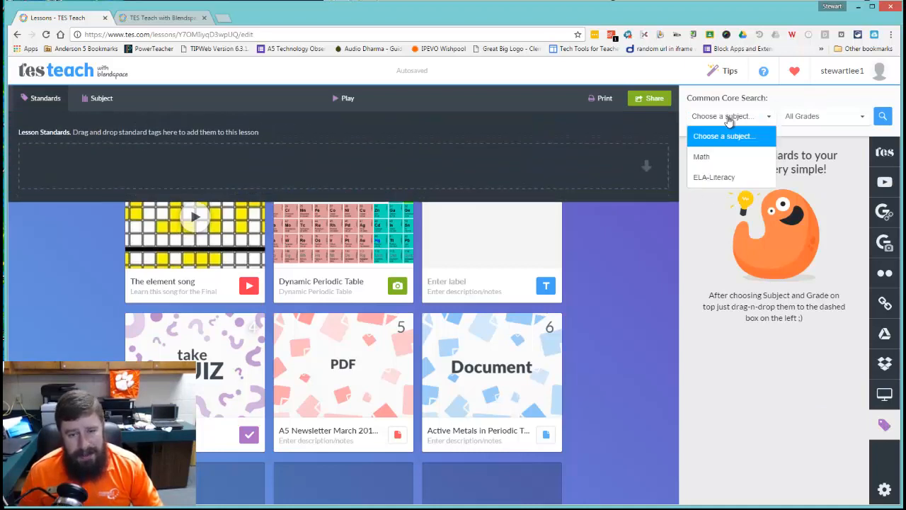
pyautogui.click(720, 164)
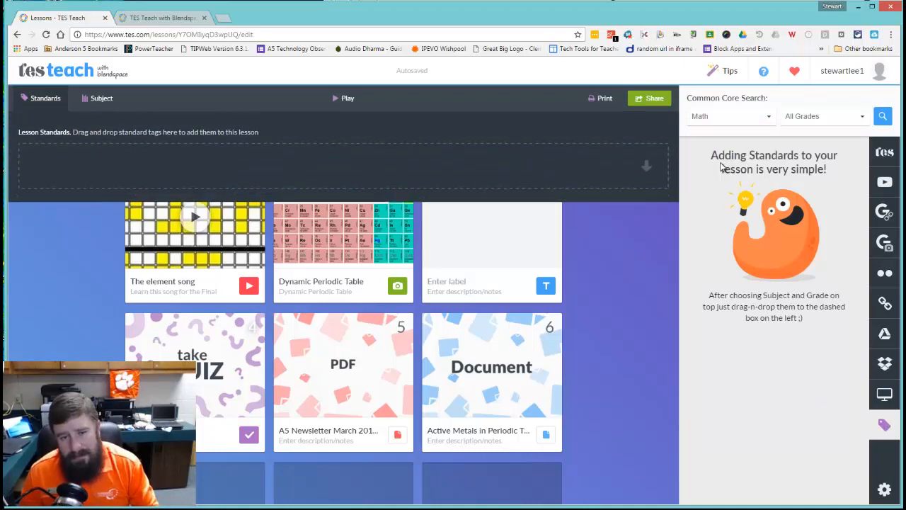
pyautogui.click(806, 118)
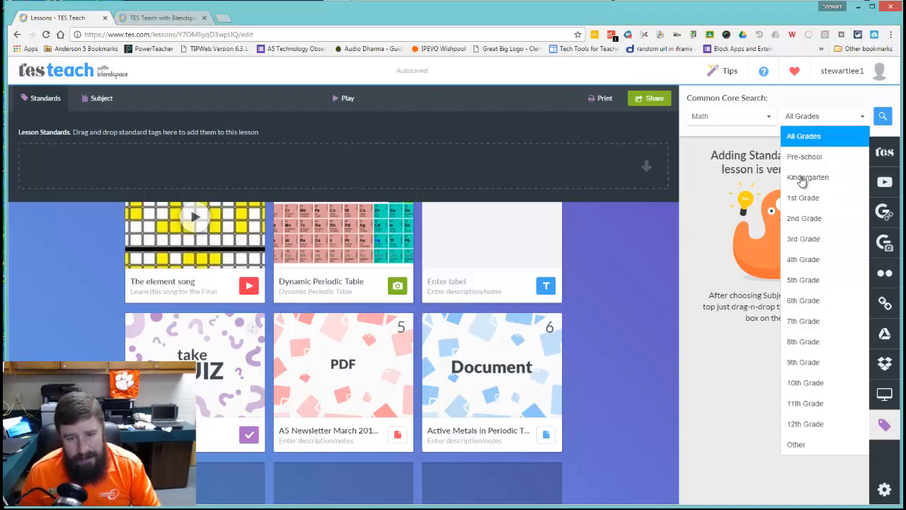
pyautogui.click(803, 404)
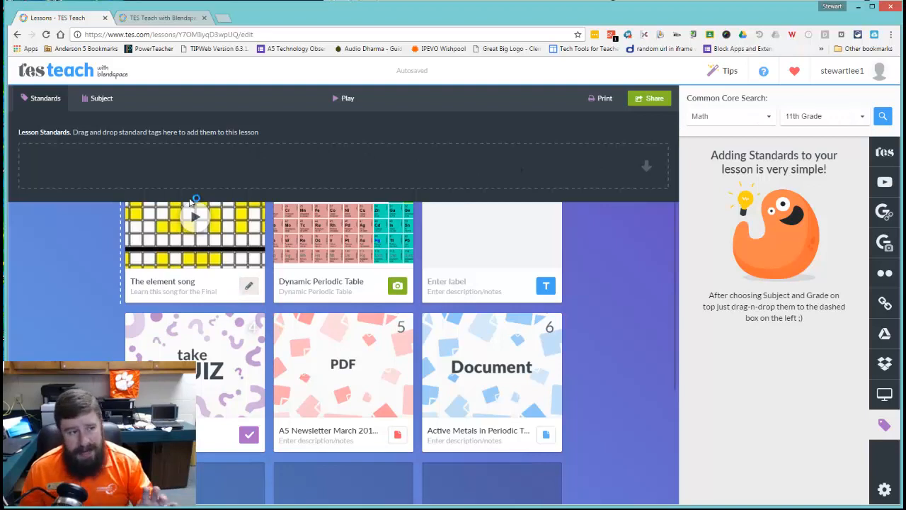
# - Assign the lesson the High School grade level and the subjects Science, Technology and Other
pyautogui.click(102, 99)
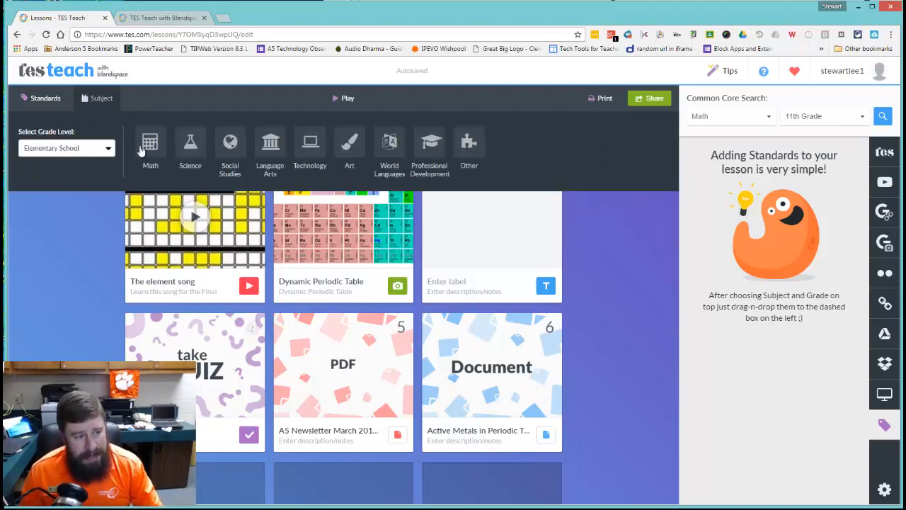
pyautogui.click(189, 145)
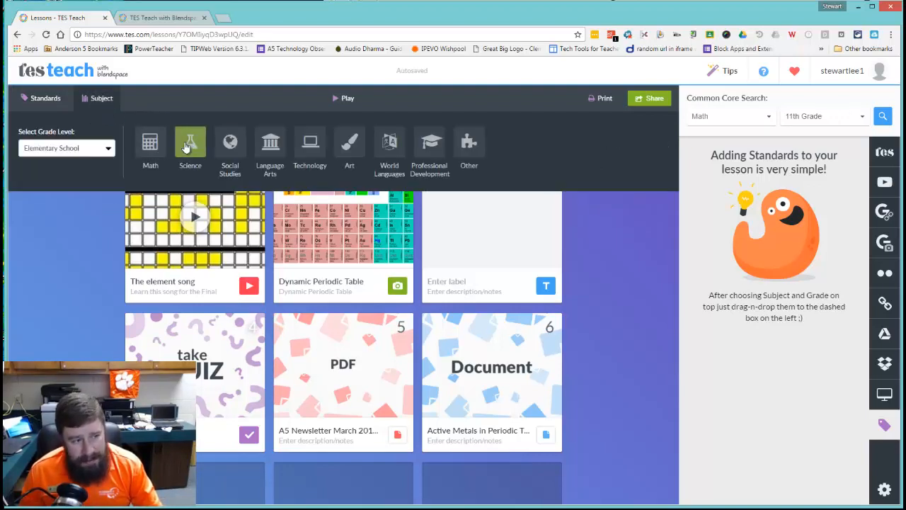
pyautogui.click(110, 148)
pyautogui.click(100, 181)
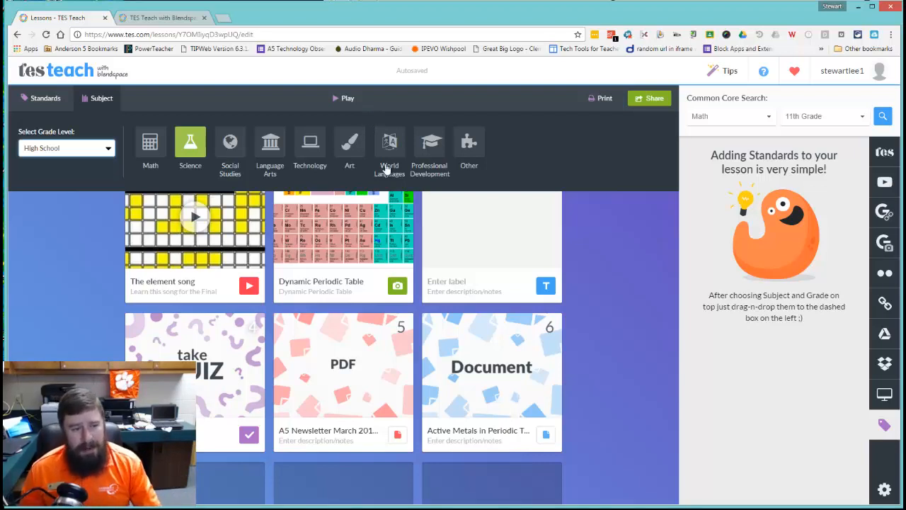
pyautogui.click(306, 162)
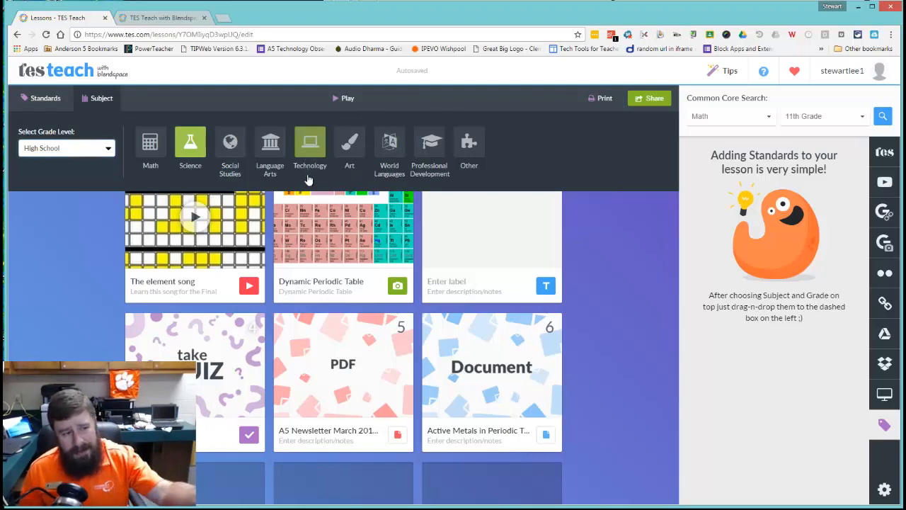
pyautogui.click(478, 154)
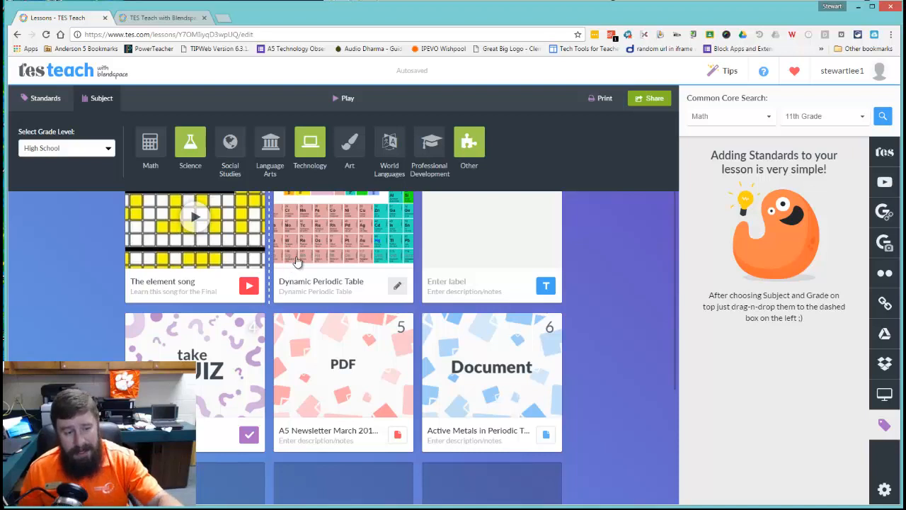
# - List the Google Drive folders again and look through them
pyautogui.click(883, 333)
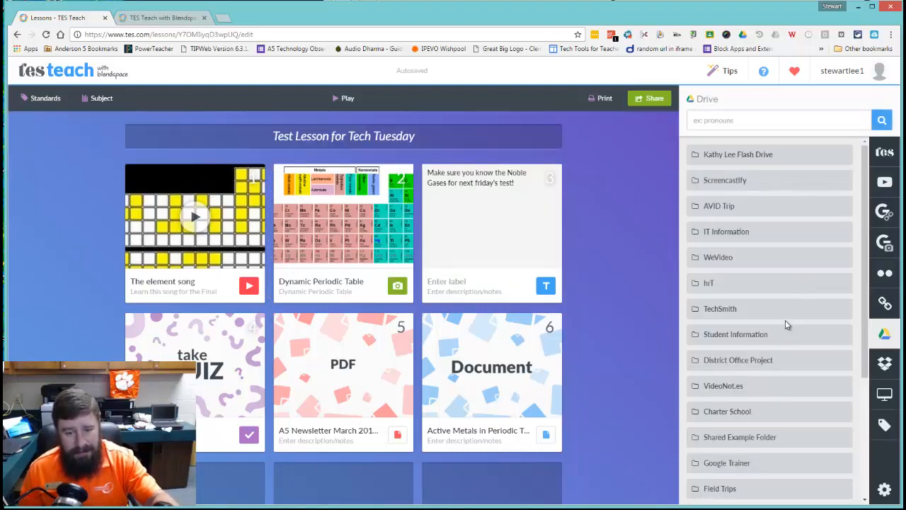
pyautogui.scroll(-2, 787, 322)
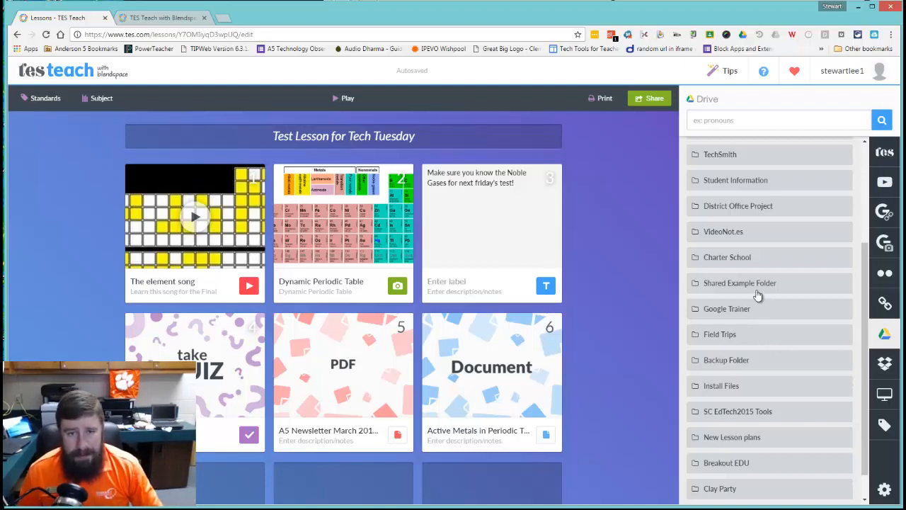
# - Share the lesson to the A5CC Faculty class in Google Classroom as a new assignment
pyautogui.click(655, 99)
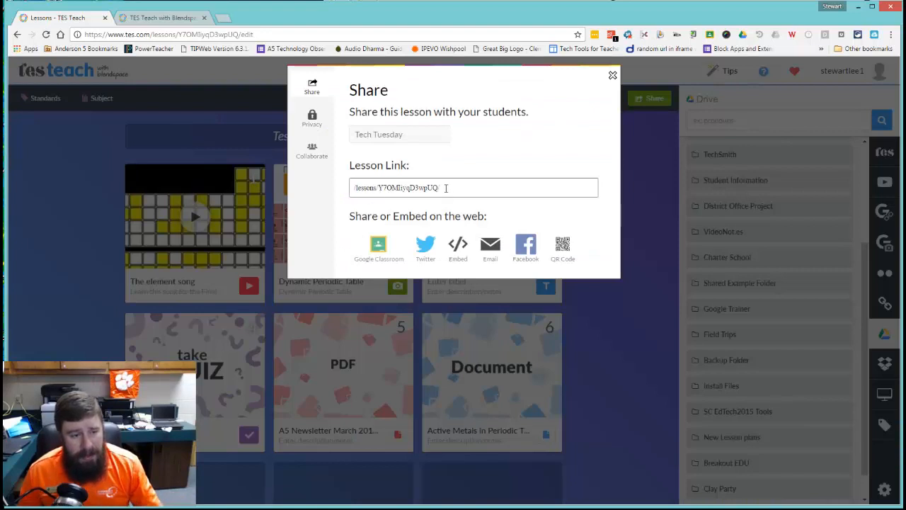
pyautogui.moveTo(445, 189); pyautogui.dragTo(354, 188)
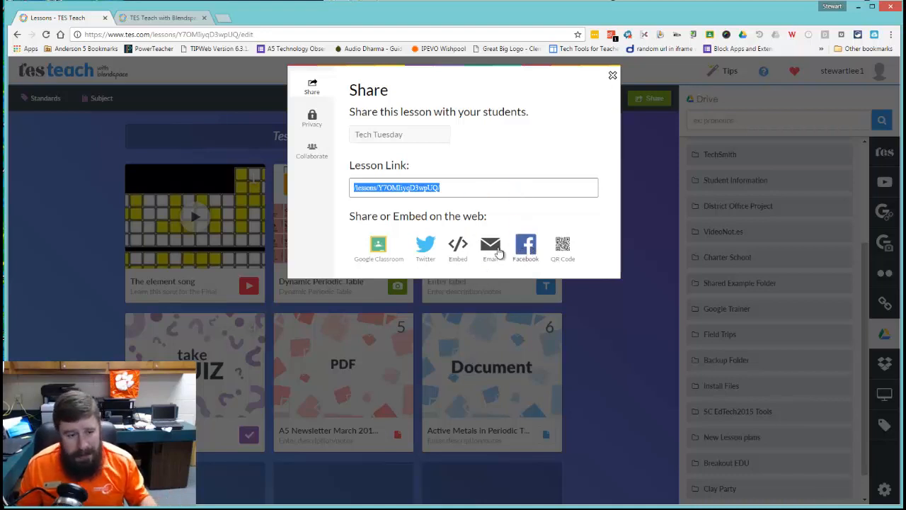
pyautogui.click(380, 254)
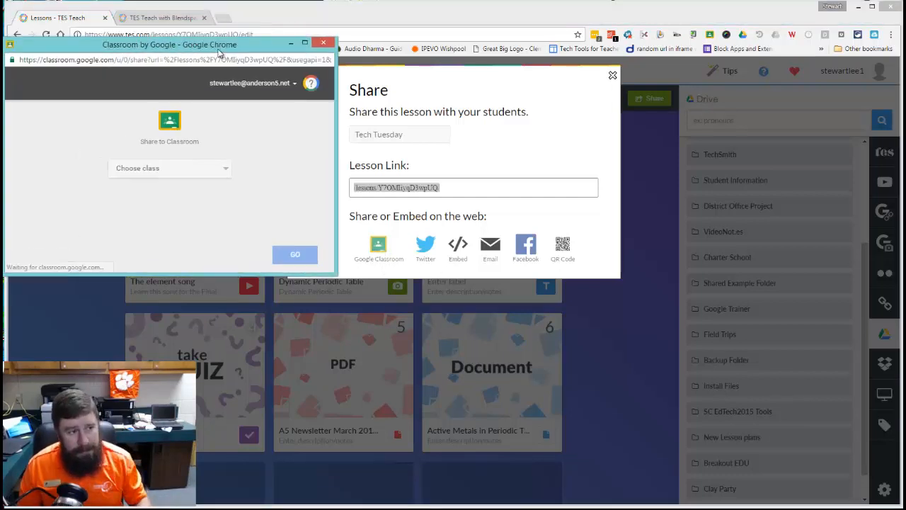
pyautogui.moveTo(218, 50); pyautogui.dragTo(227, 49)
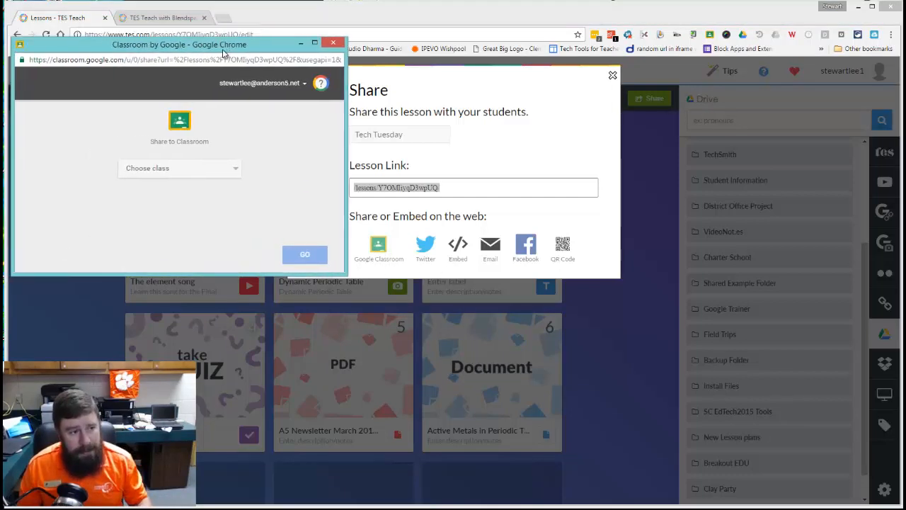
pyautogui.click(192, 175)
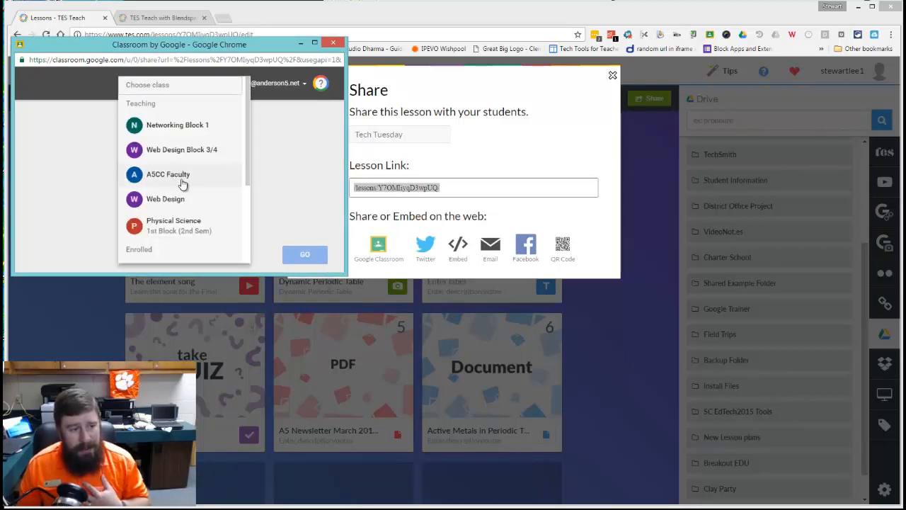
pyautogui.click(183, 184)
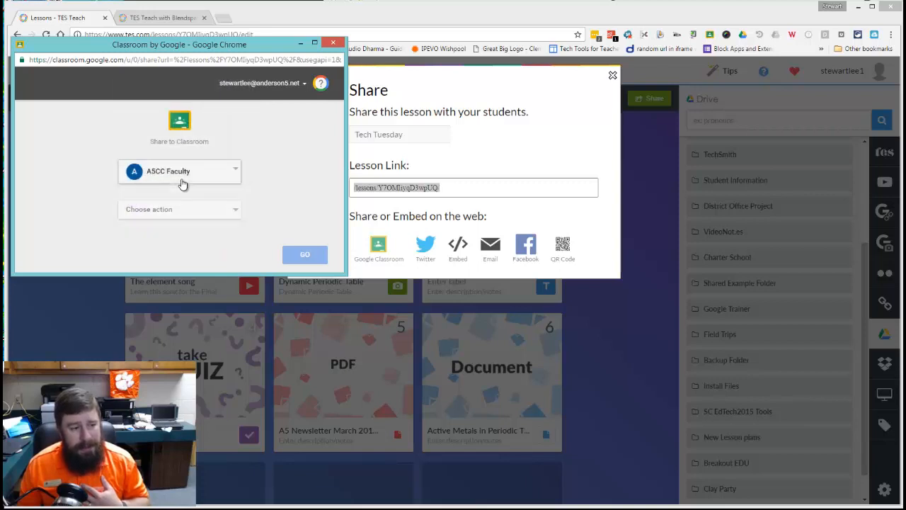
pyautogui.click(215, 212)
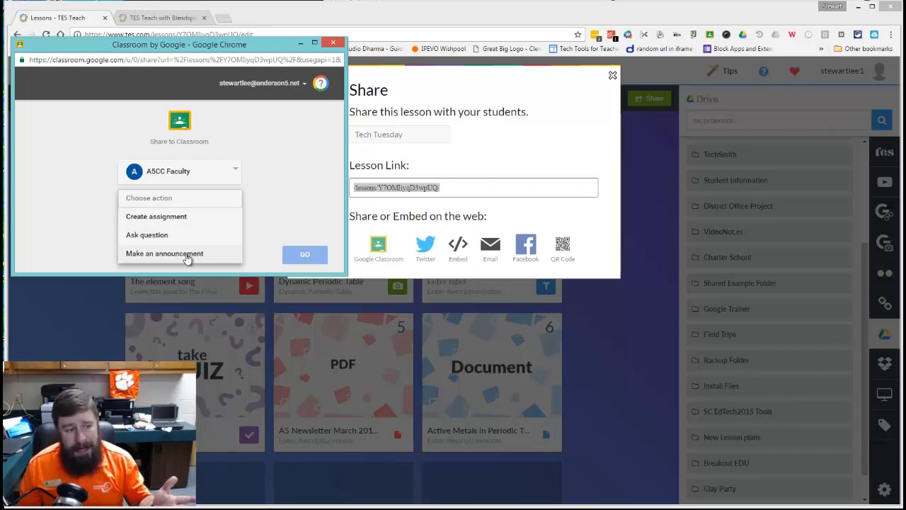
pyautogui.click(184, 221)
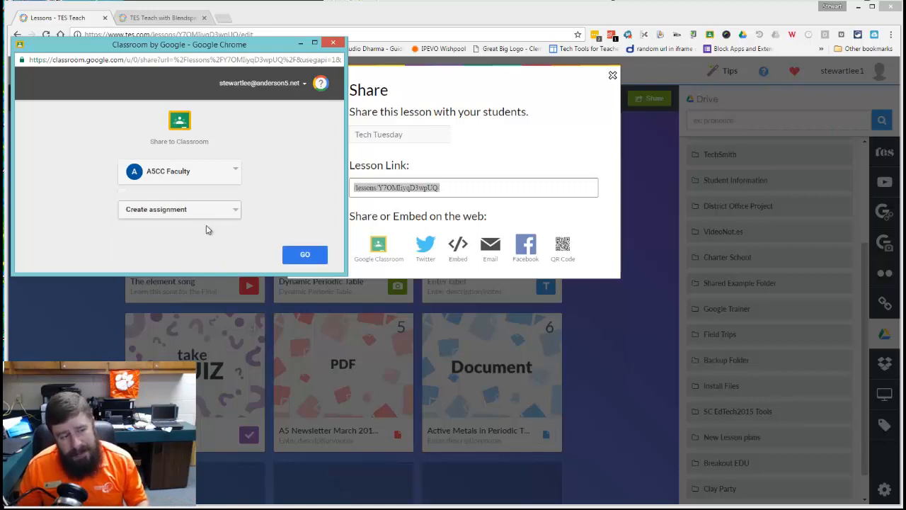
pyautogui.click(298, 255)
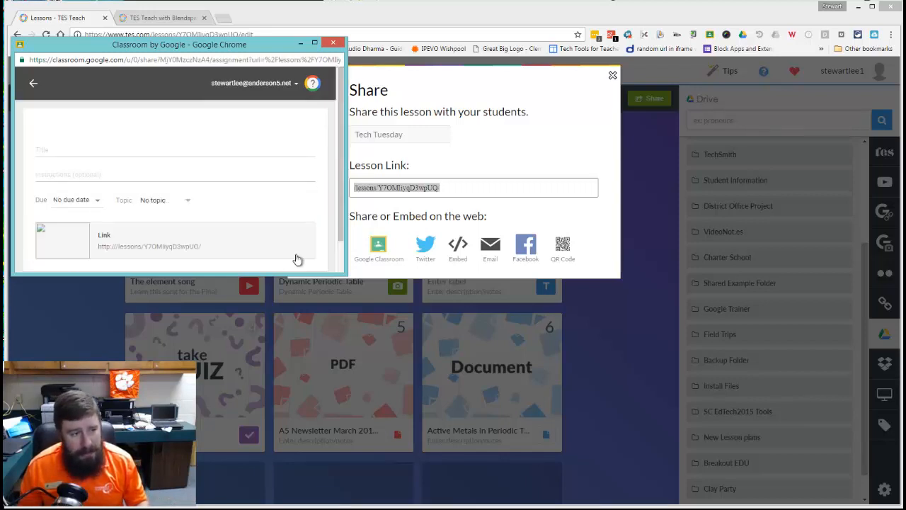
# - Title the assignment "Period Table Blendspace" and enter the instructions "Watch the videos and answer the questions"
pyautogui.click(91, 154)
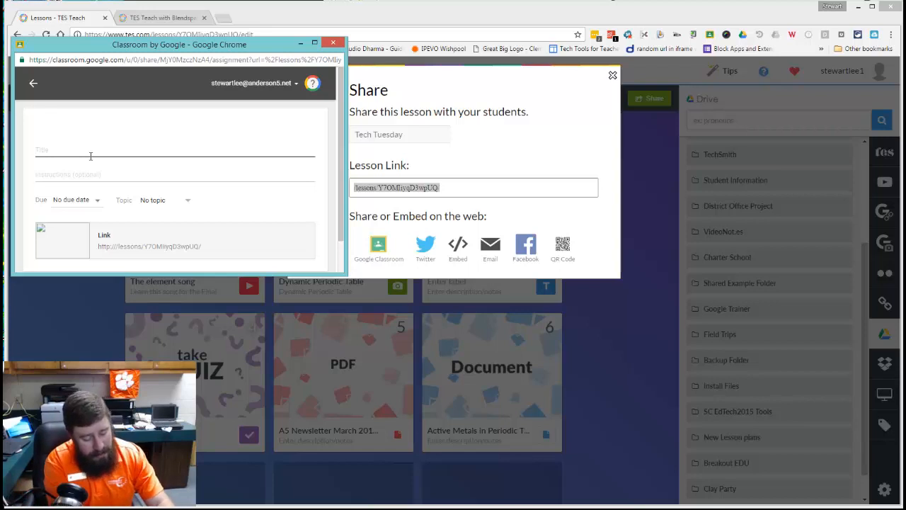
pyautogui.write('Period Ta')
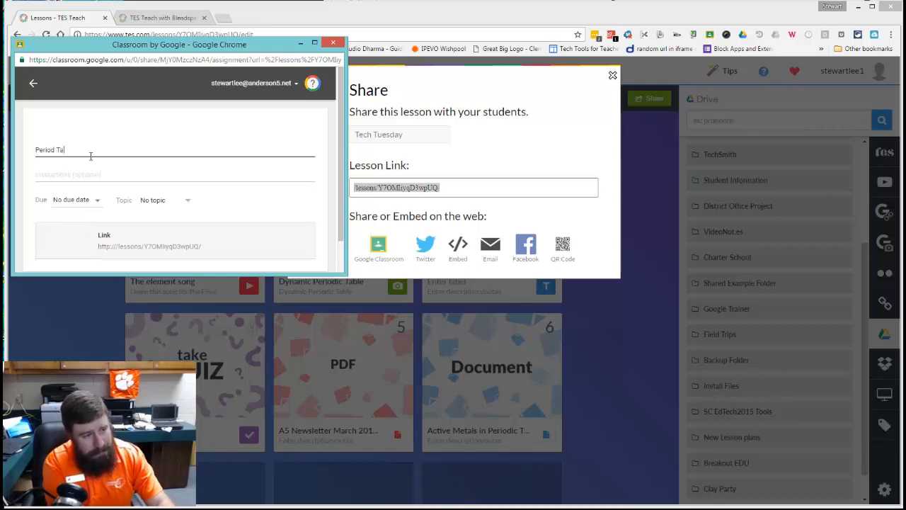
pyautogui.write('ble Blendspace')
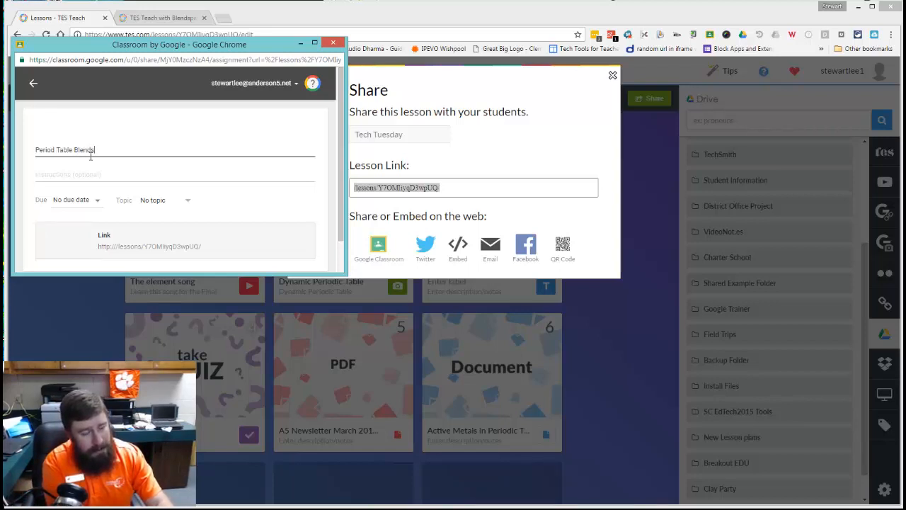
pyautogui.press('Tab')
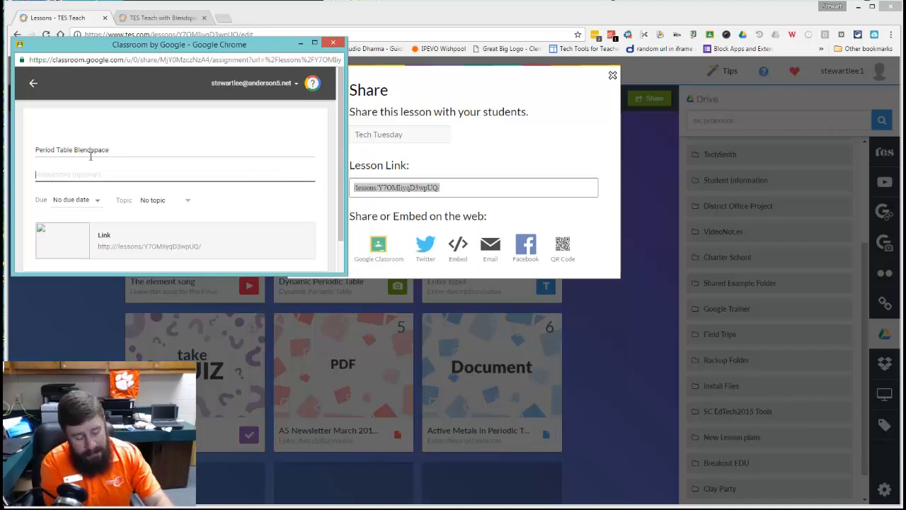
pyautogui.write('Watc')
pyautogui.write('h the')
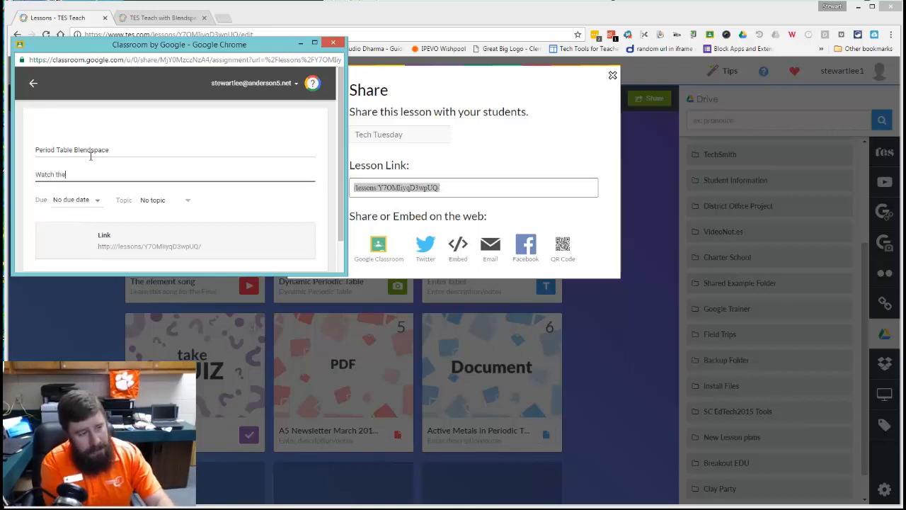
pyautogui.write(' videos and answer the questions')
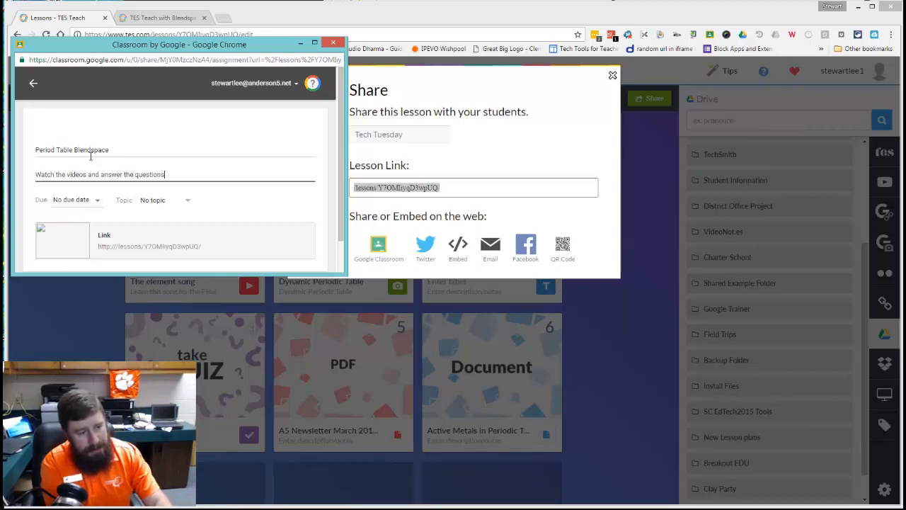
# - Set the assignment's due date to Oct 11, 2016
pyautogui.click(92, 202)
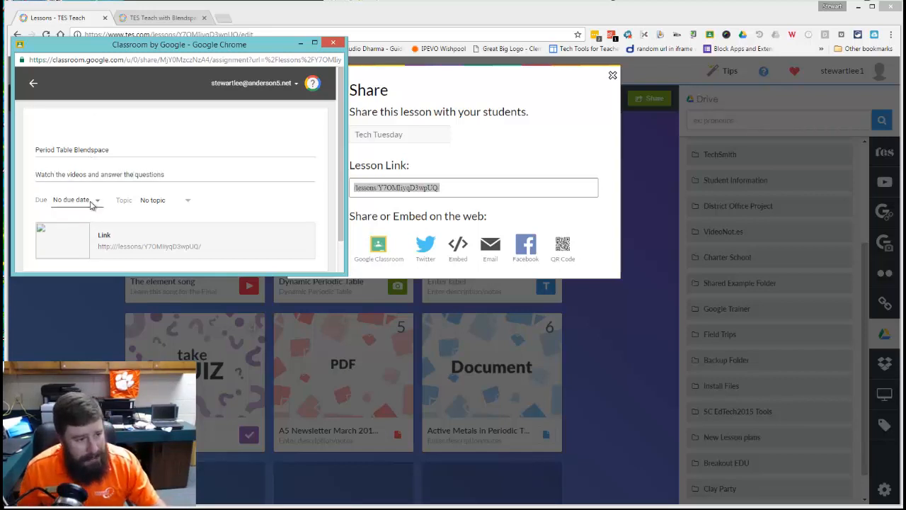
pyautogui.click(88, 237)
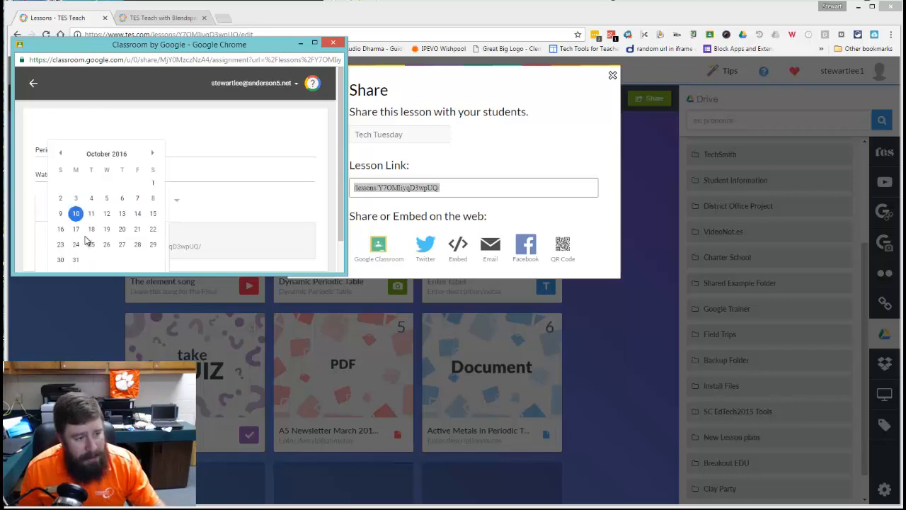
pyautogui.click(91, 213)
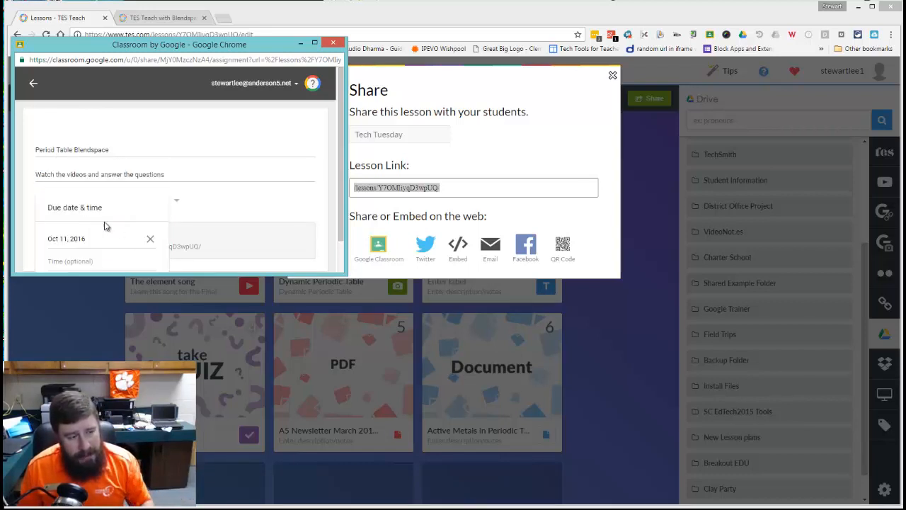
# - Set the assignment's topic to Tech Tuesday
pyautogui.click(268, 213)
pyautogui.click(173, 205)
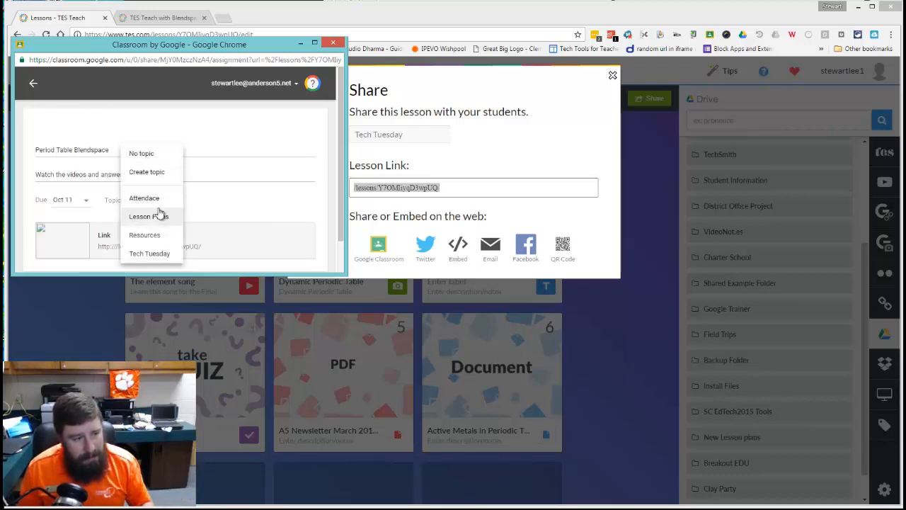
pyautogui.click(152, 255)
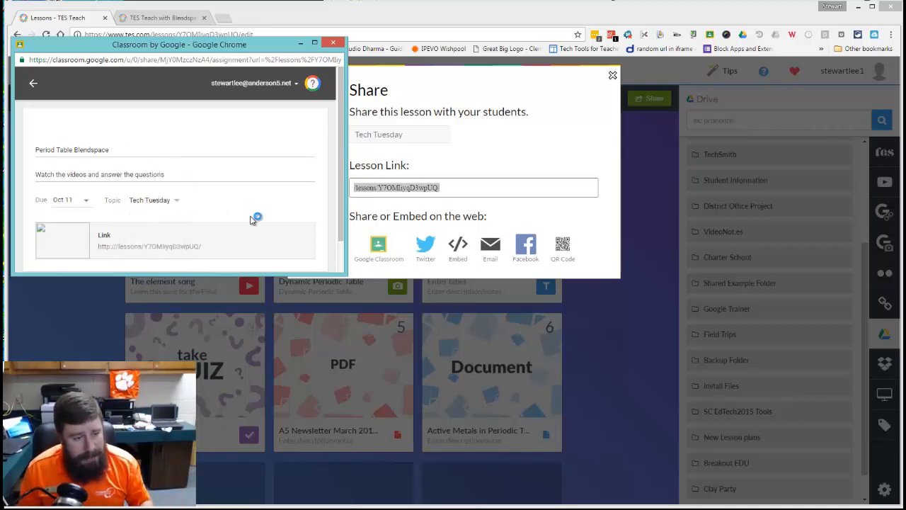
# - Review the alternative assigning options, assign the lesson to the class and close the Google Classroom window
pyautogui.scroll(-1, 251, 218)
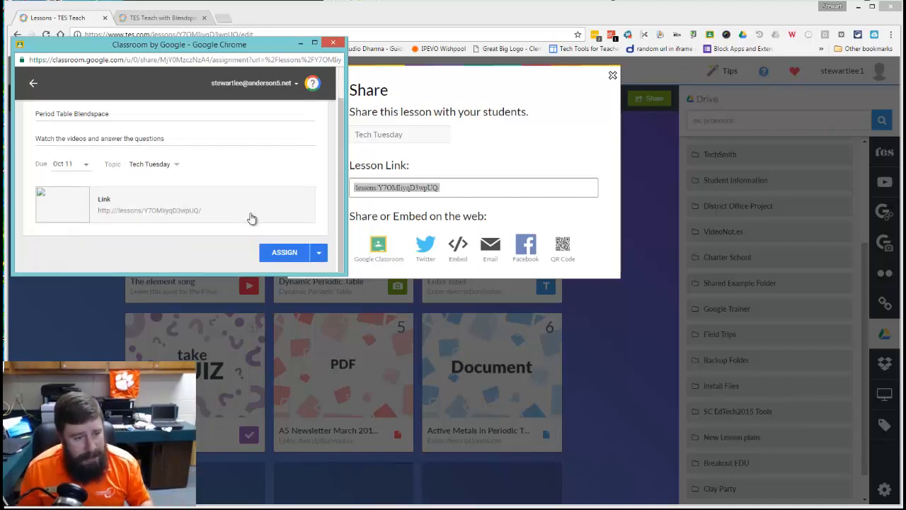
pyautogui.click(320, 252)
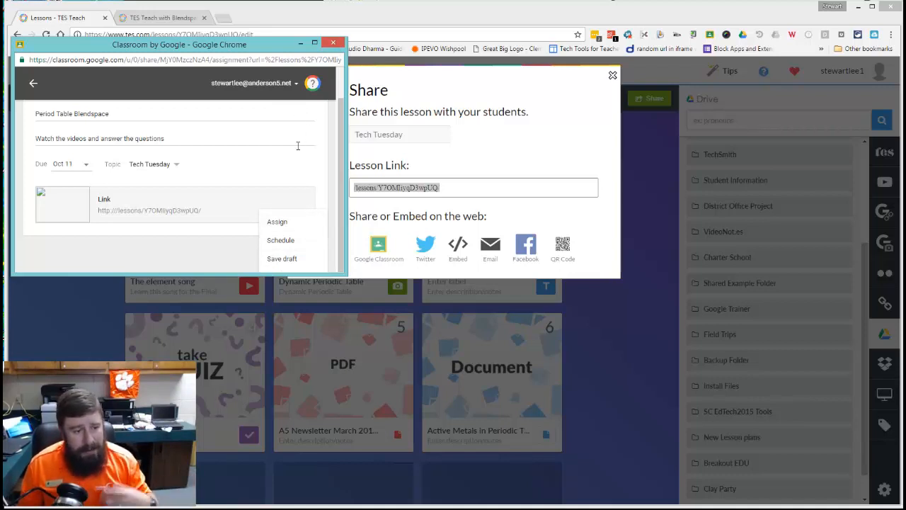
pyautogui.click(322, 164)
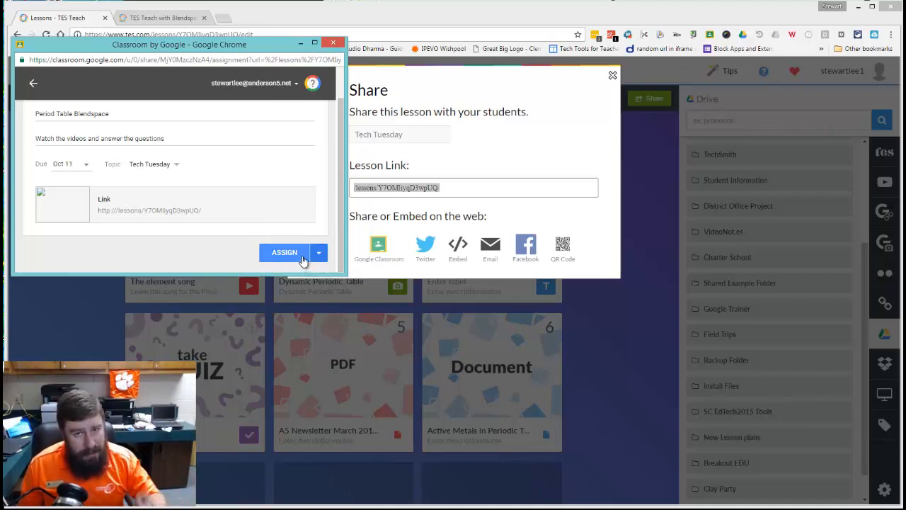
pyautogui.click(303, 252)
pyautogui.click(332, 42)
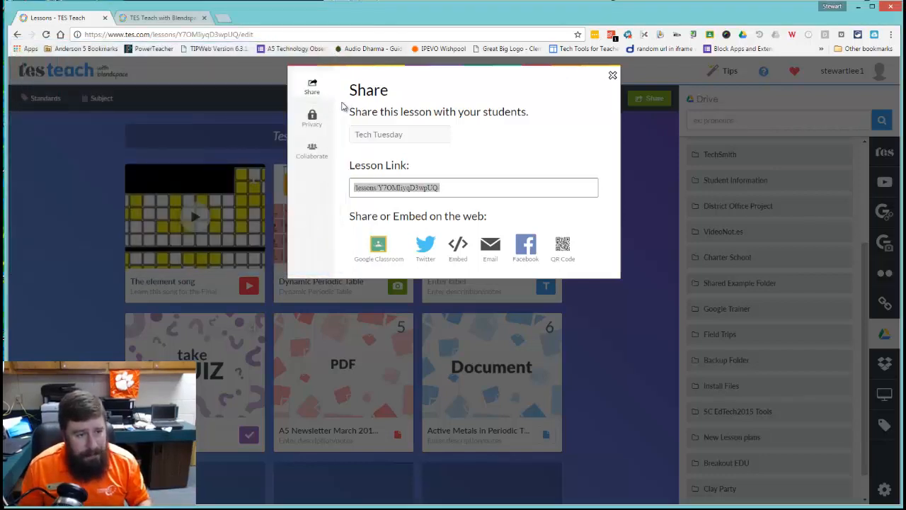
# - Restrict lesson viewing to only people with the link and my students, and allow copying of only public resources
pyautogui.click(304, 122)
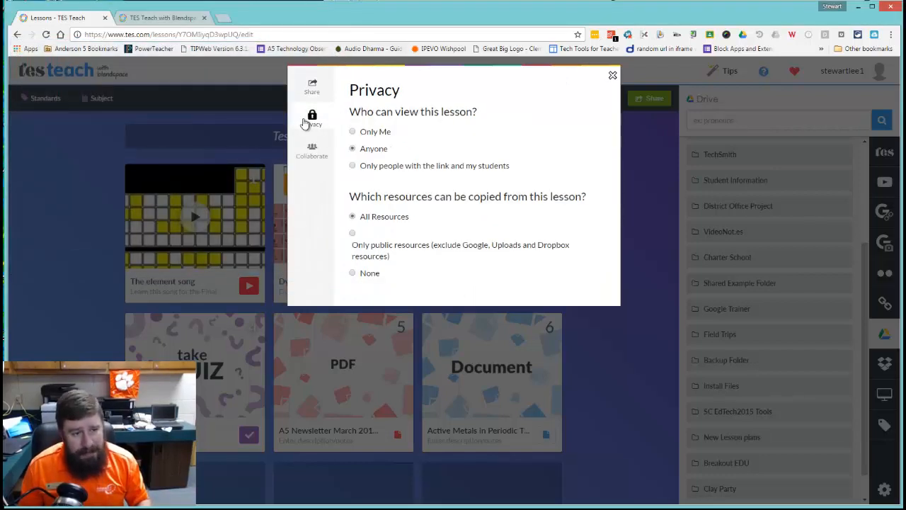
pyautogui.click(370, 152)
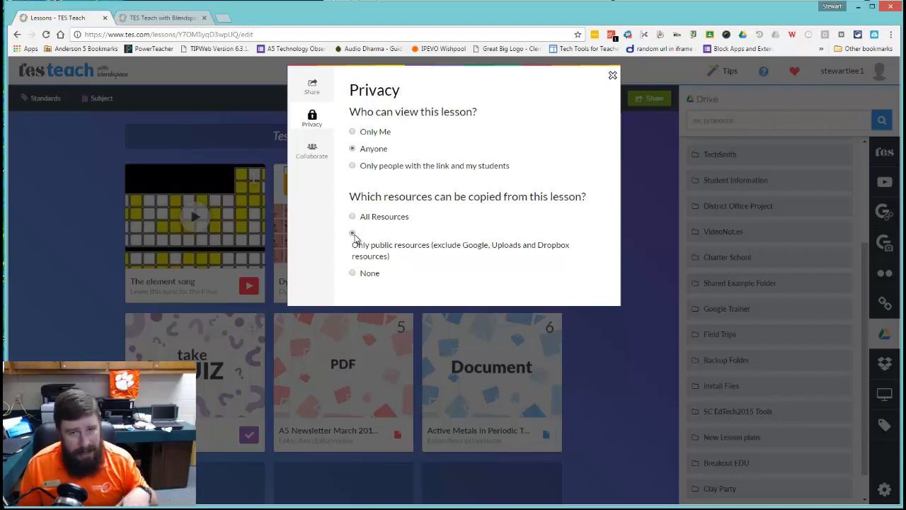
pyautogui.click(353, 166)
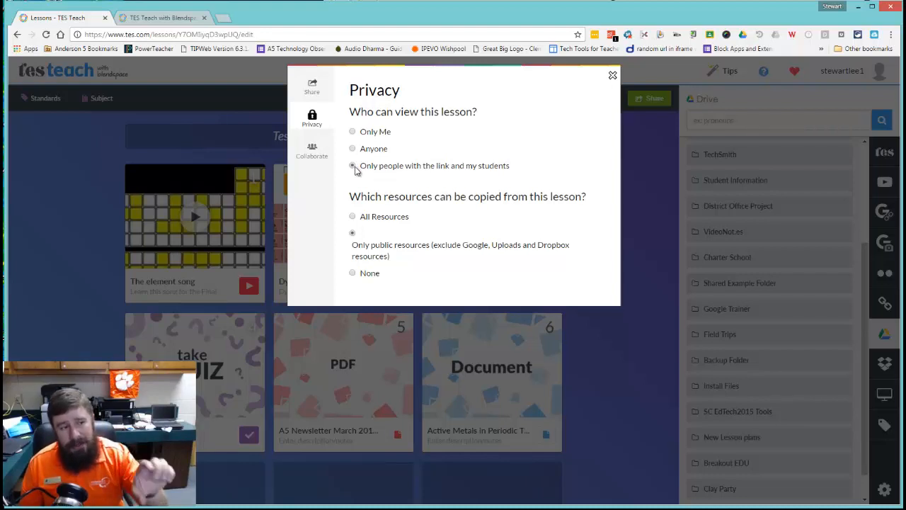
pyautogui.click(356, 170)
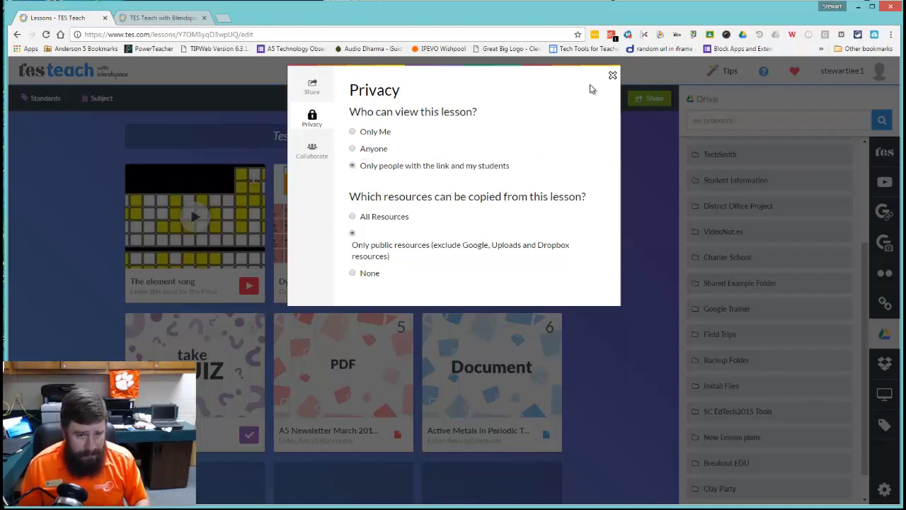
pyautogui.click(612, 75)
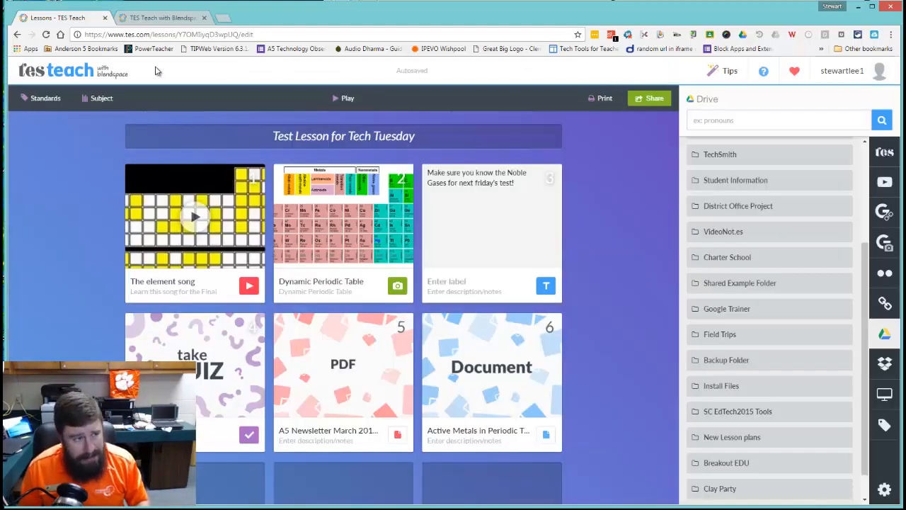
# - Create a new class named "Test 1" with the grade level 10th Grade and dismiss its class code details
pyautogui.click(69, 75)
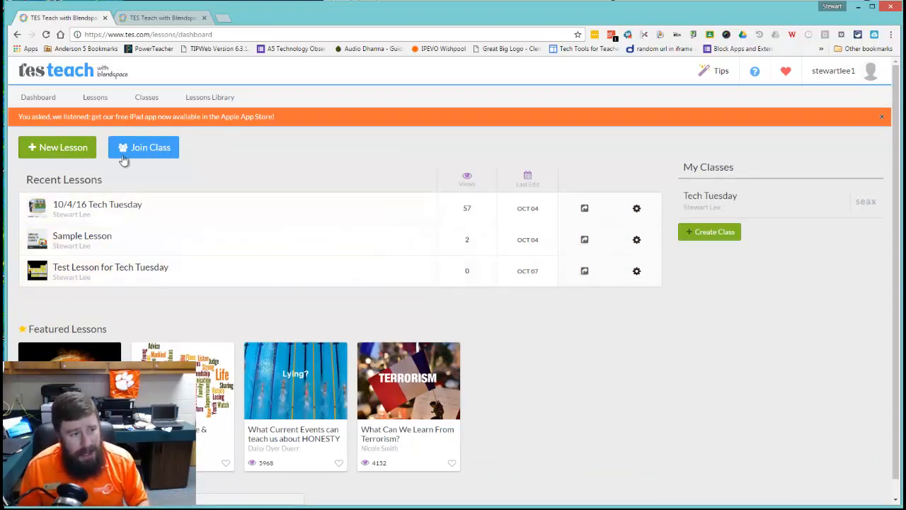
pyautogui.click(154, 103)
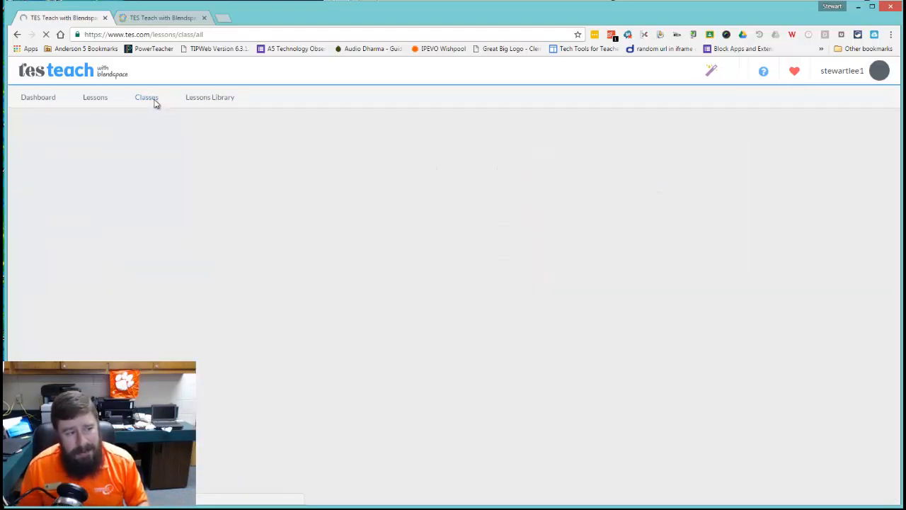
pyautogui.moveTo(61, 170)
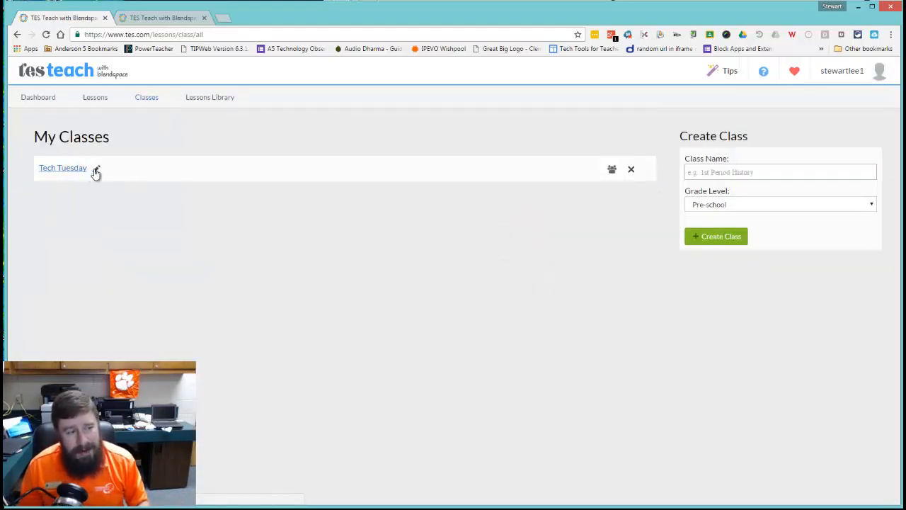
pyautogui.click(727, 172)
pyautogui.write('Test 1')
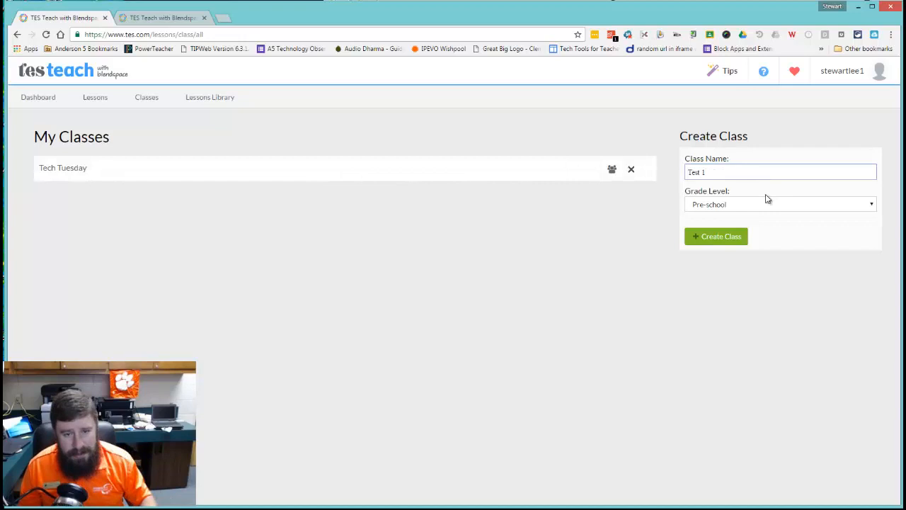
pyautogui.click(766, 202)
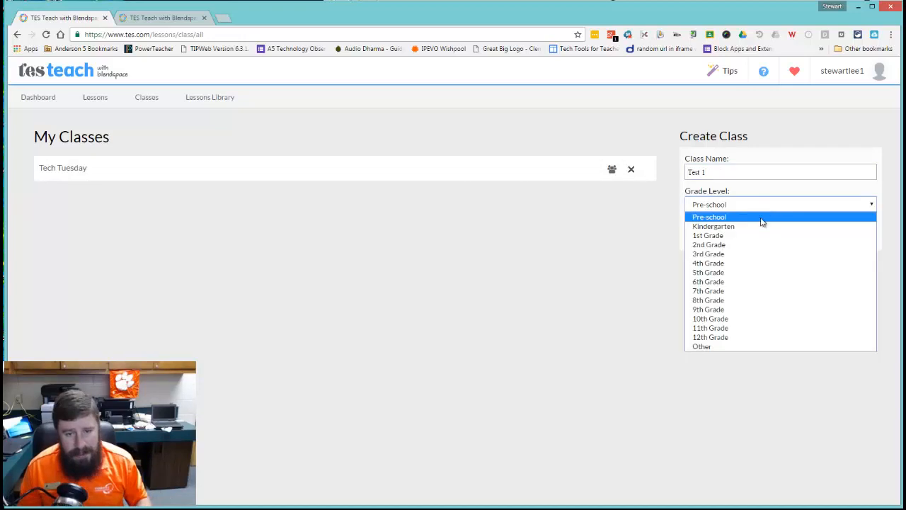
pyautogui.click(748, 318)
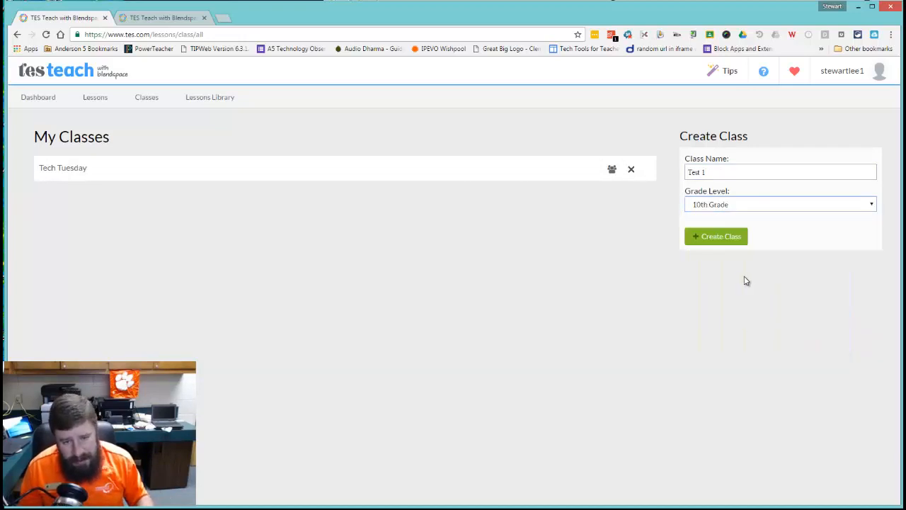
pyautogui.click(732, 239)
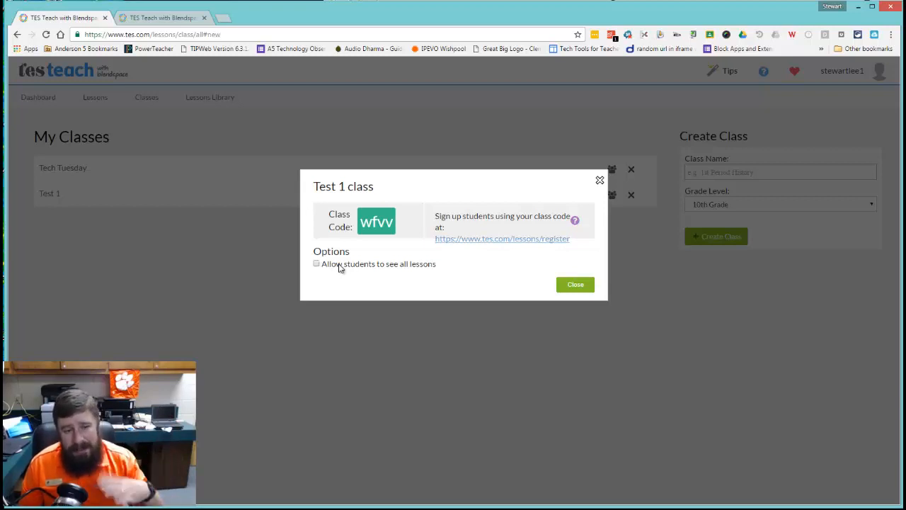
pyautogui.click(573, 287)
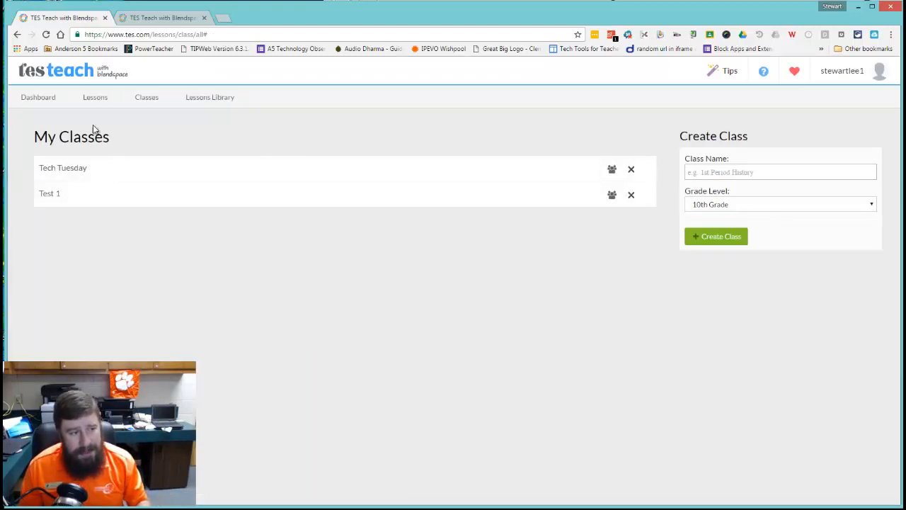
# - Open Test Lesson for Tech Tuesday from the dashboard and play it from the element song video through to the quiz
pyautogui.click(45, 99)
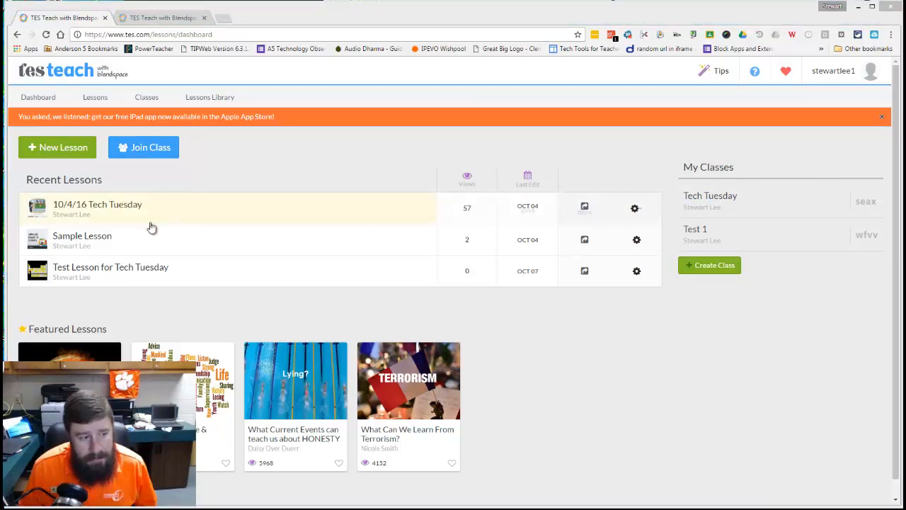
pyautogui.click(121, 270)
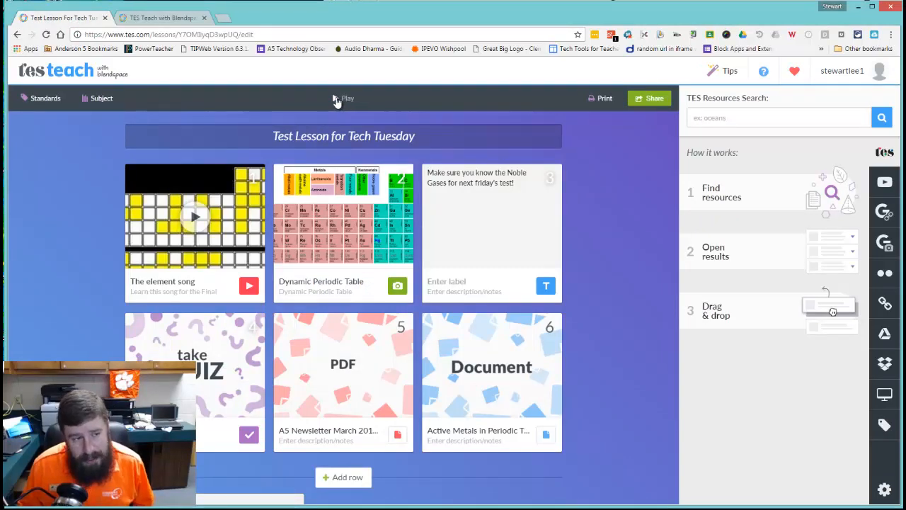
pyautogui.click(342, 98)
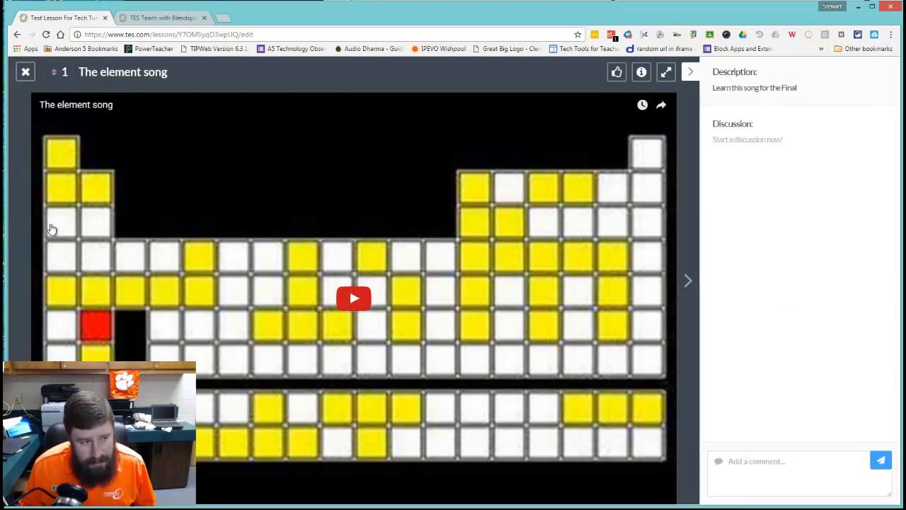
pyautogui.click(356, 301)
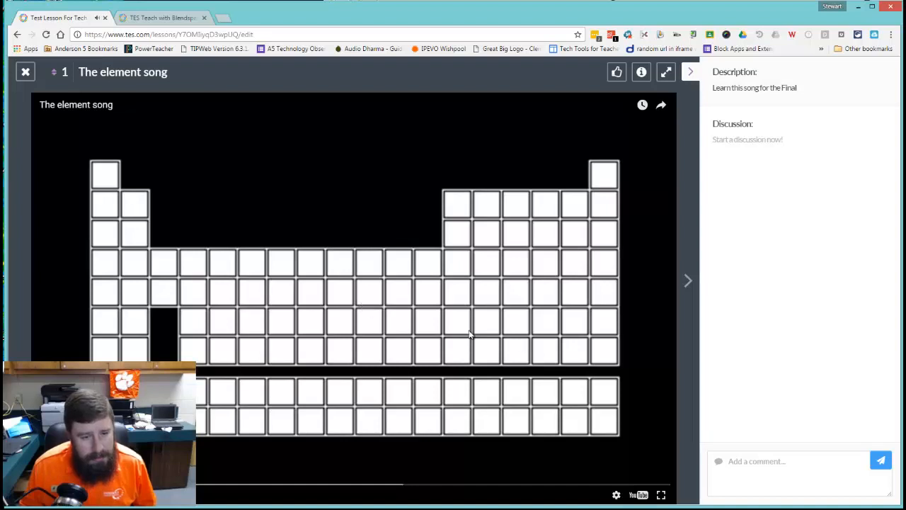
pyautogui.click(685, 281)
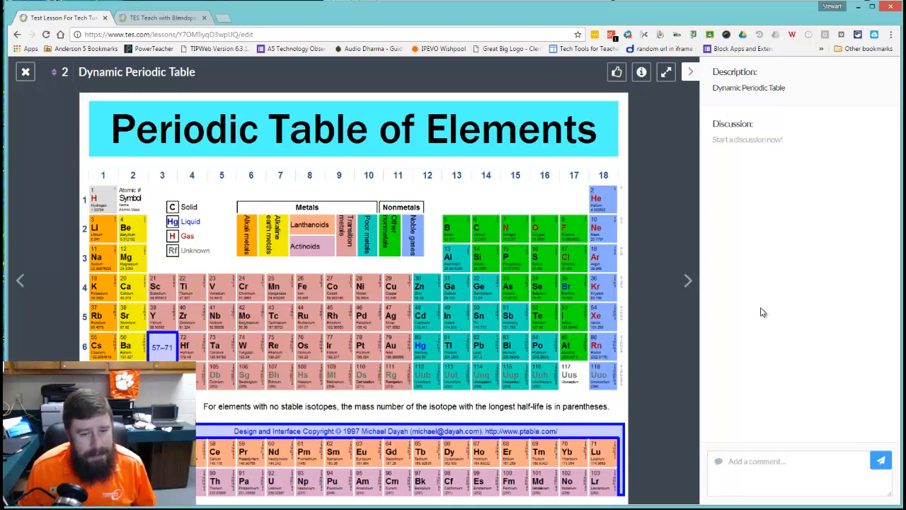
pyautogui.click(687, 281)
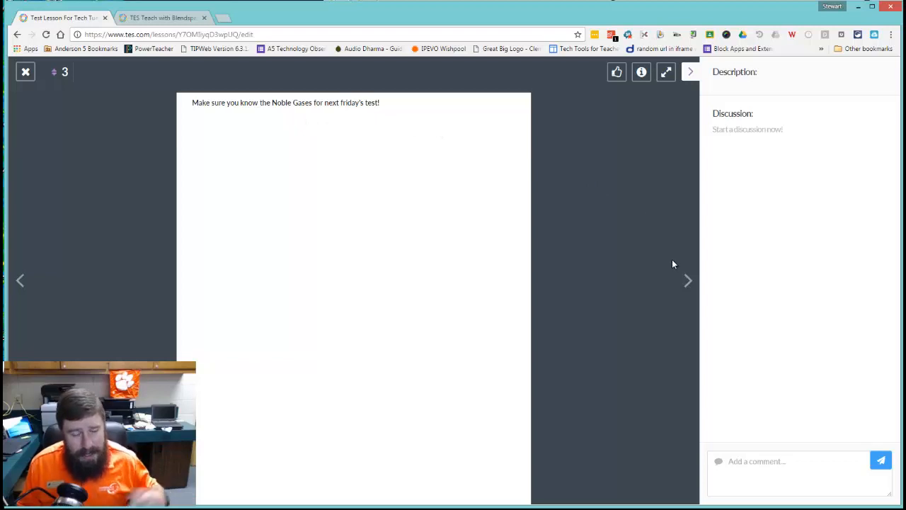
pyautogui.click(686, 280)
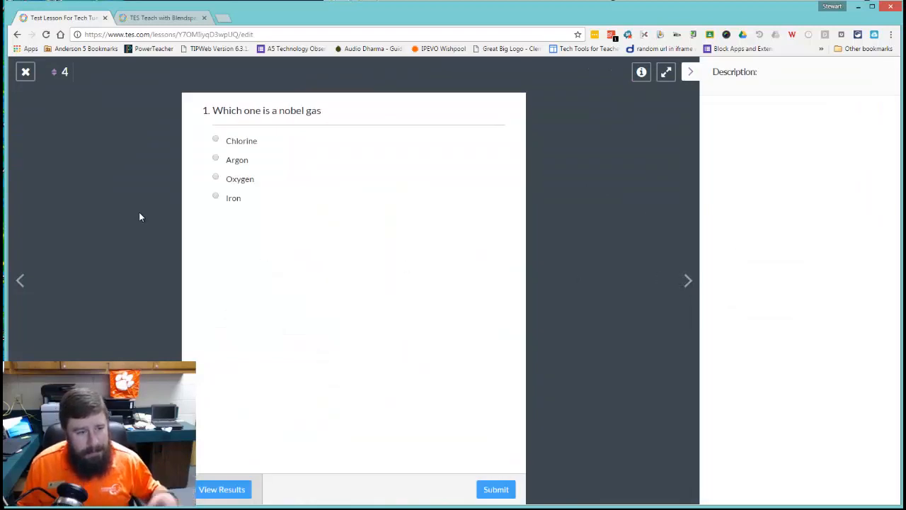
# - Submit Argon as the answer to the noble gas quiz question, and check the quiz results page
pyautogui.click(216, 158)
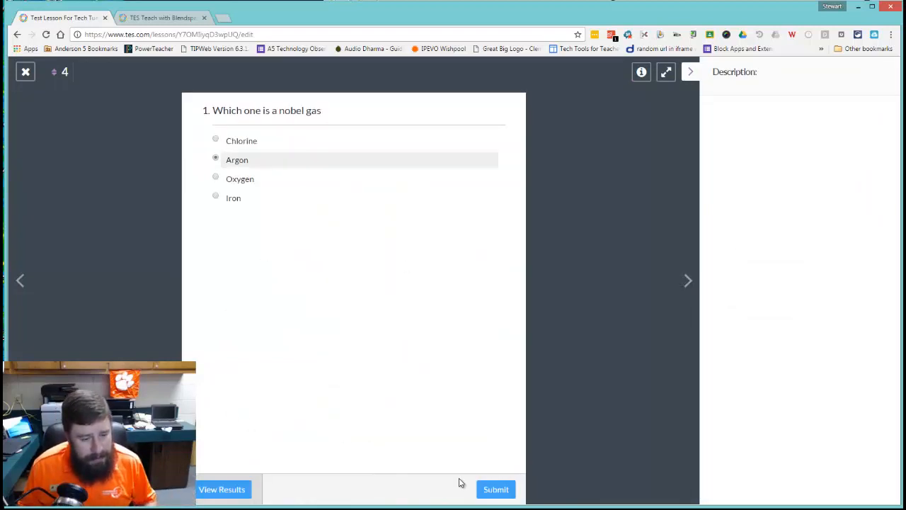
pyautogui.click(489, 488)
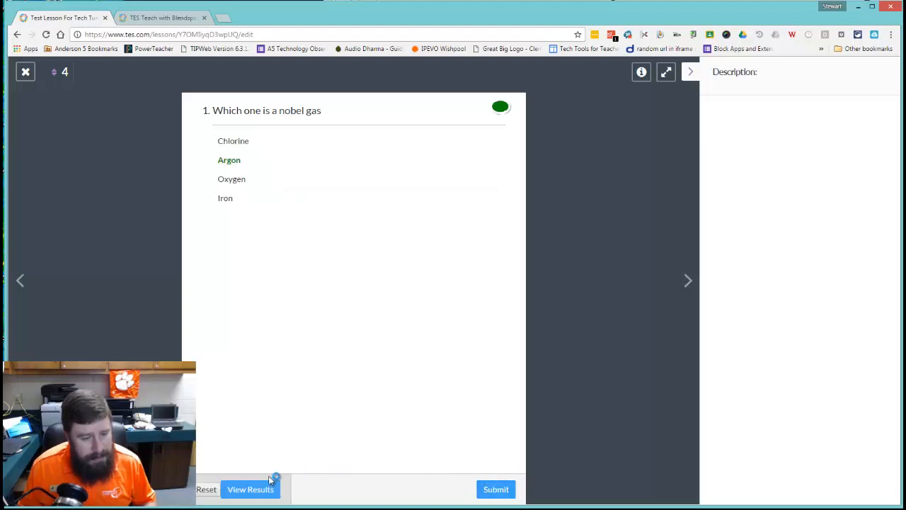
pyautogui.click(248, 489)
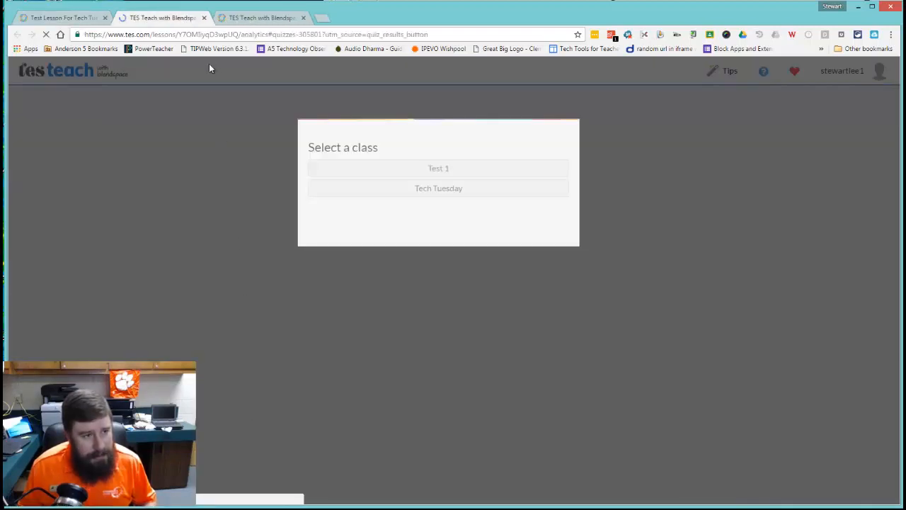
pyautogui.click(204, 19)
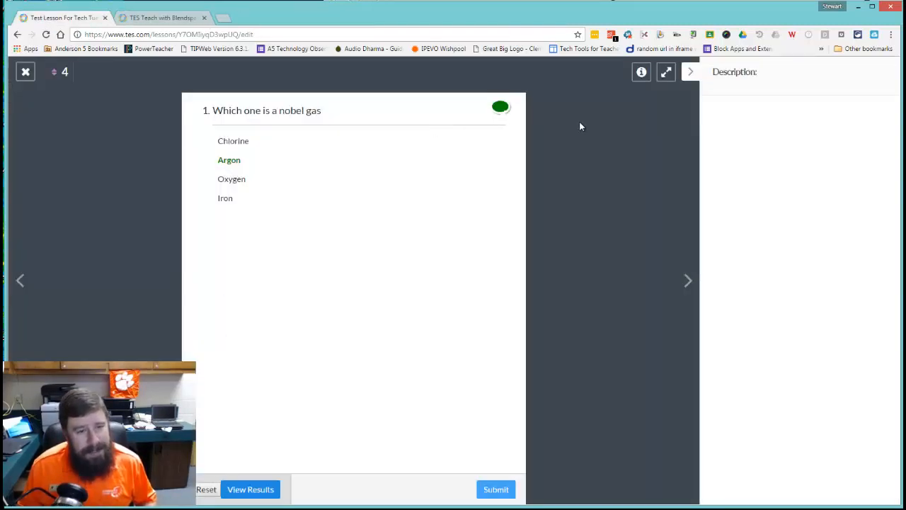
# - View the A5 Newsletter March 2016 PDF item and exit the lesson playback
pyautogui.click(688, 280)
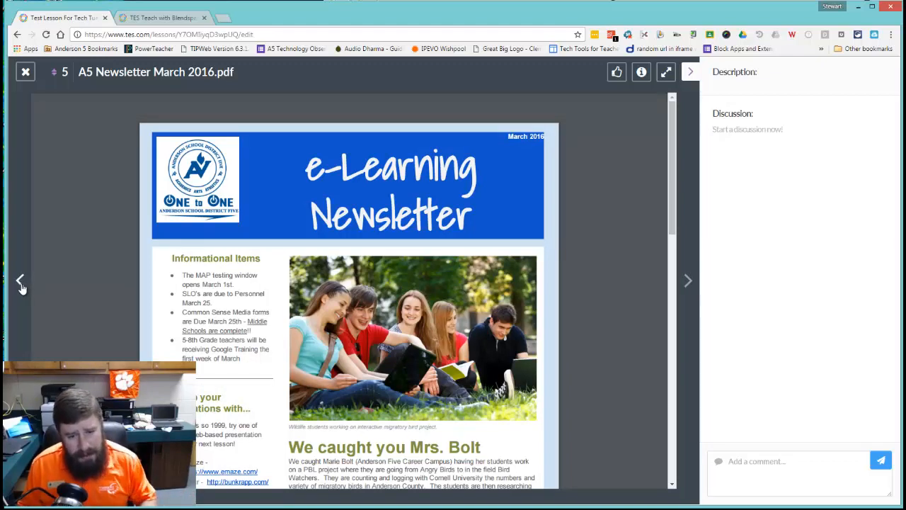
pyautogui.click(26, 72)
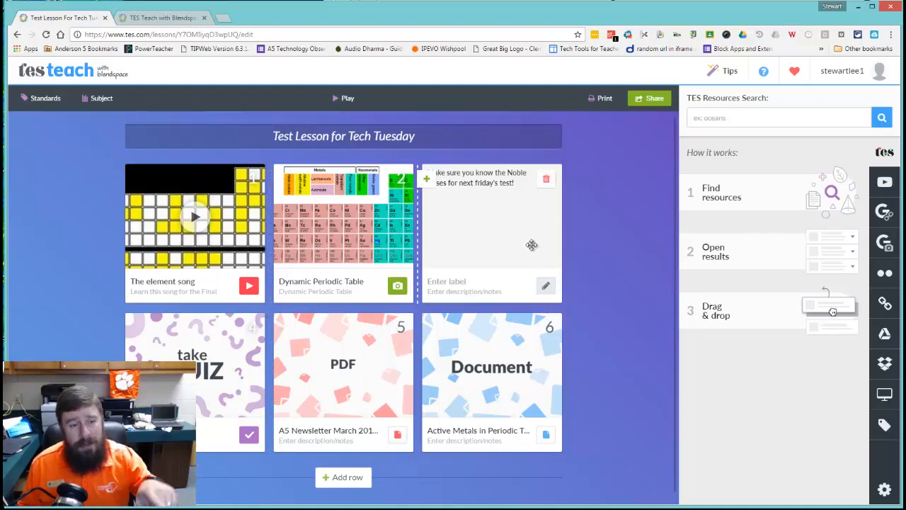
# - Replay the lesson to look at the feedback options on the element song video, and open the lesson's settings
pyautogui.click(336, 100)
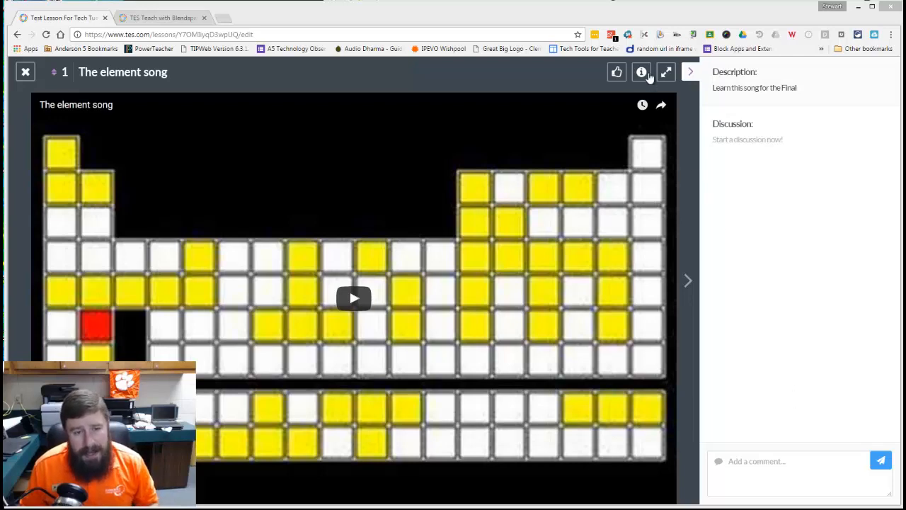
pyautogui.click(617, 72)
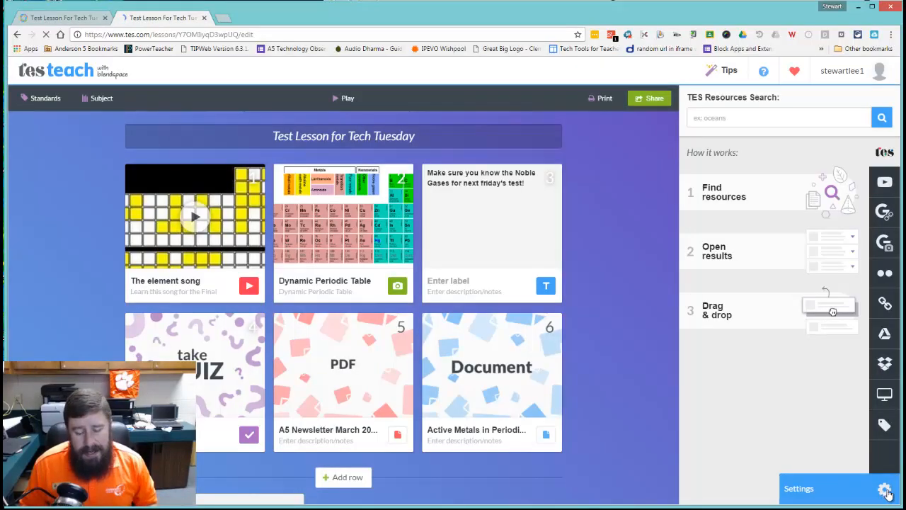
pyautogui.click(881, 489)
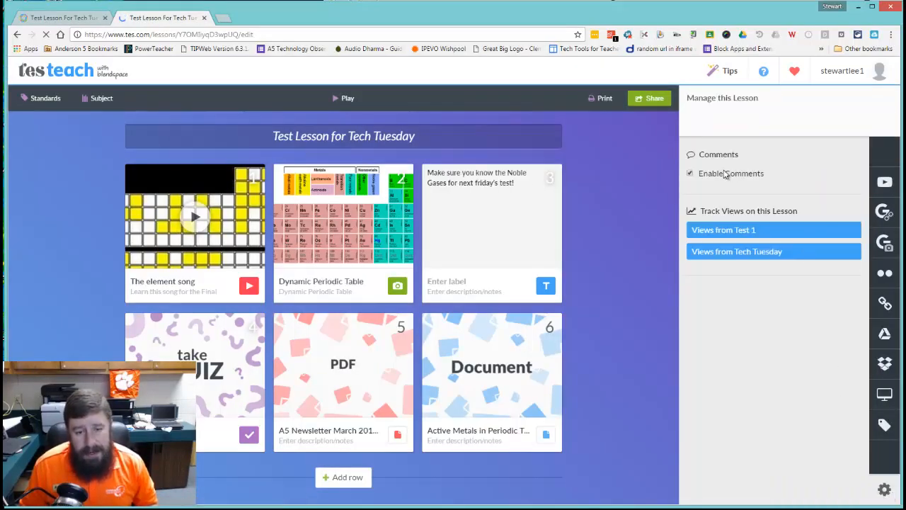